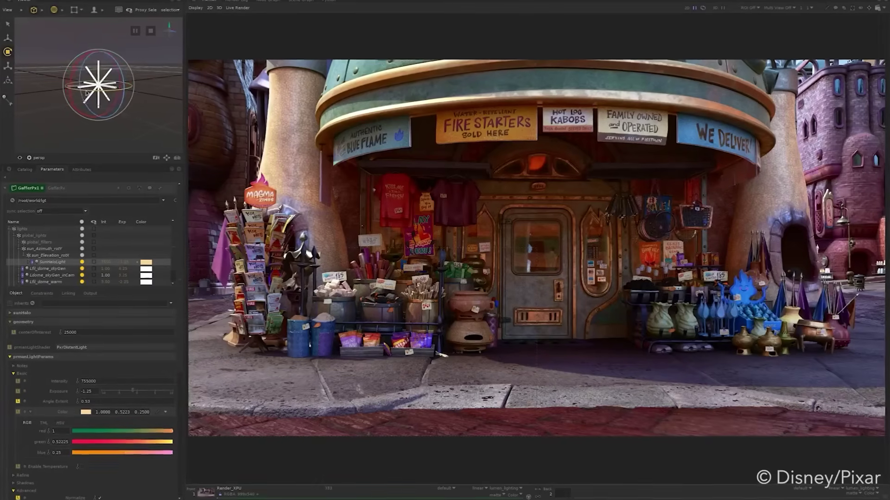
left_click_drag(86, 93, 123, 88)
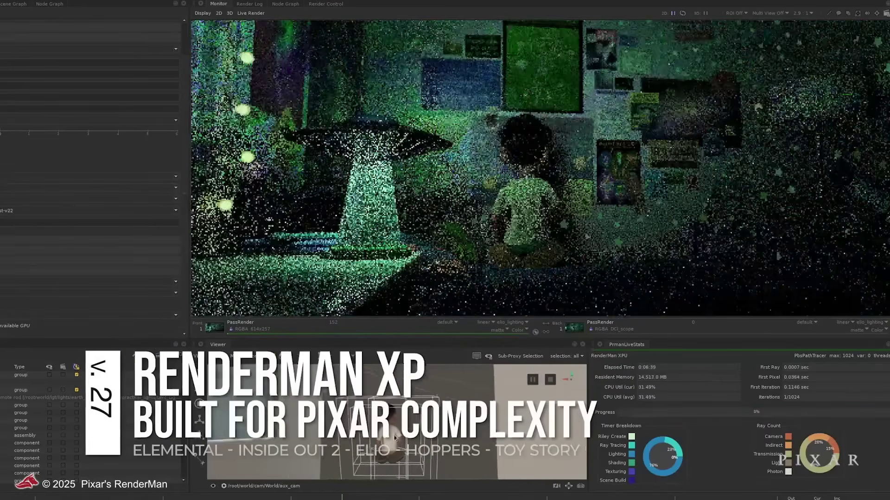
left_click_drag(395, 438, 364, 438, "alt")
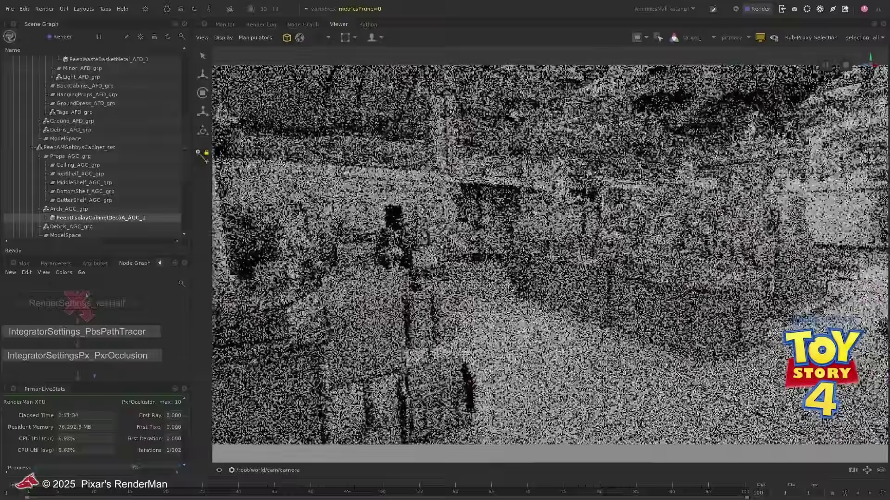
key("d")
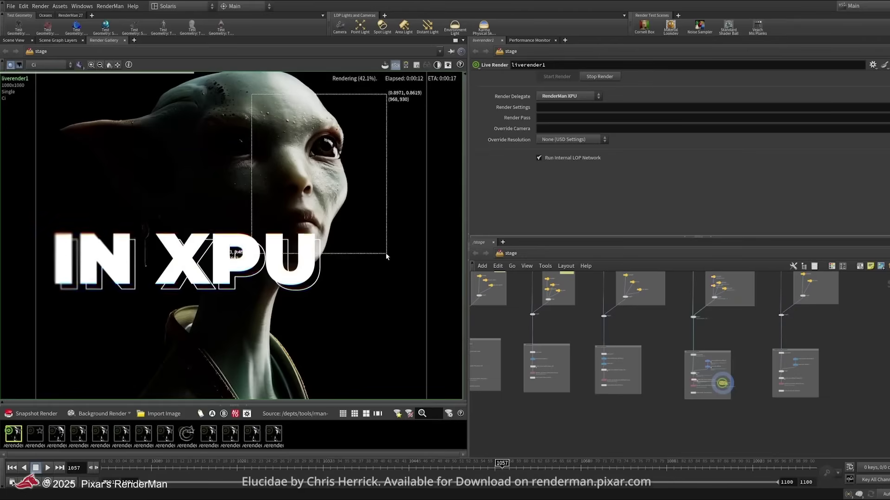
left_click_drag(385, 252, 386, 252)
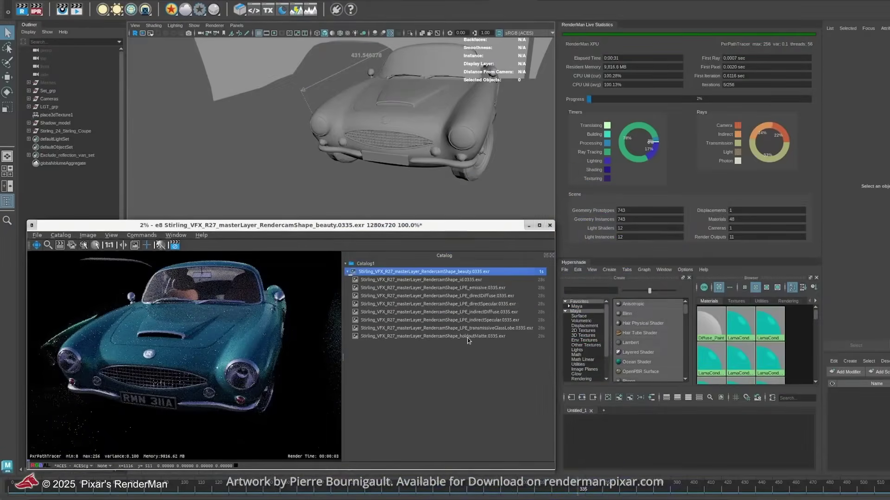
left_click(468, 337)
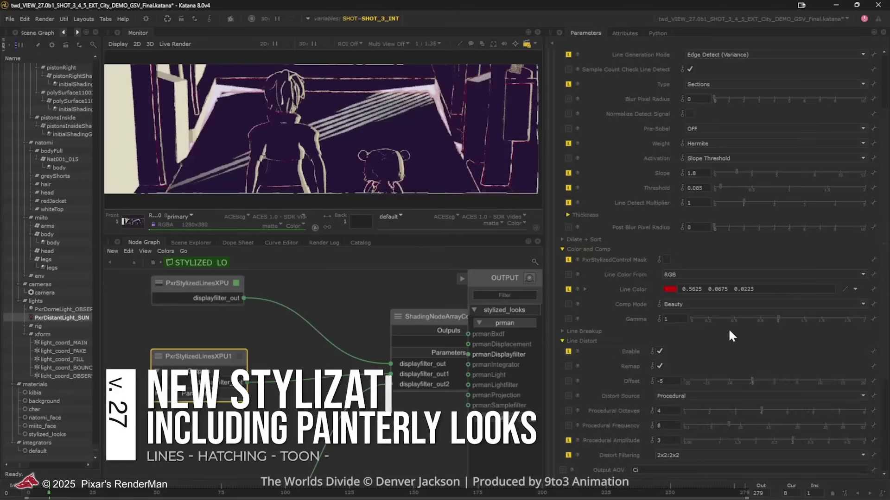
scroll(690, 357, "down", 2)
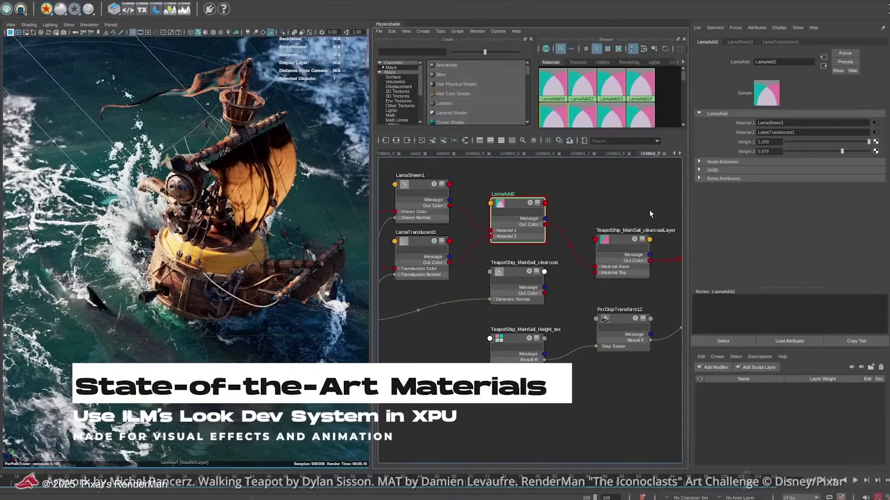
left_click(629, 246)
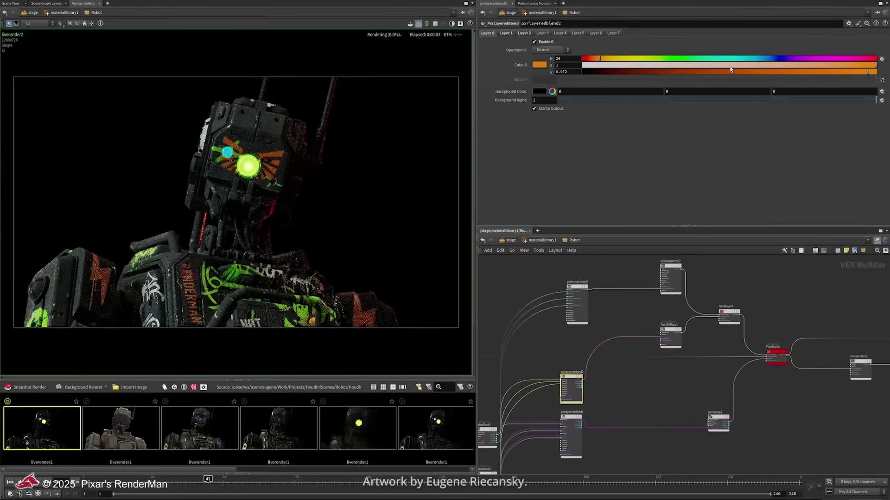
left_click_drag(658, 60, 677, 60)
left_click(507, 33)
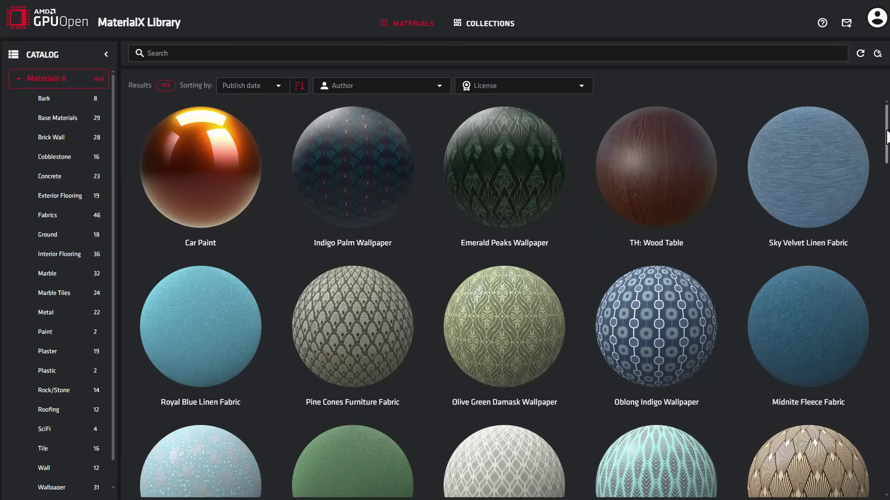
Browse the MaterialX Library and preview the Gold Foil material in 3D, trying the shader ball model and a different environment.
scroll(886, 138, "down", 3)
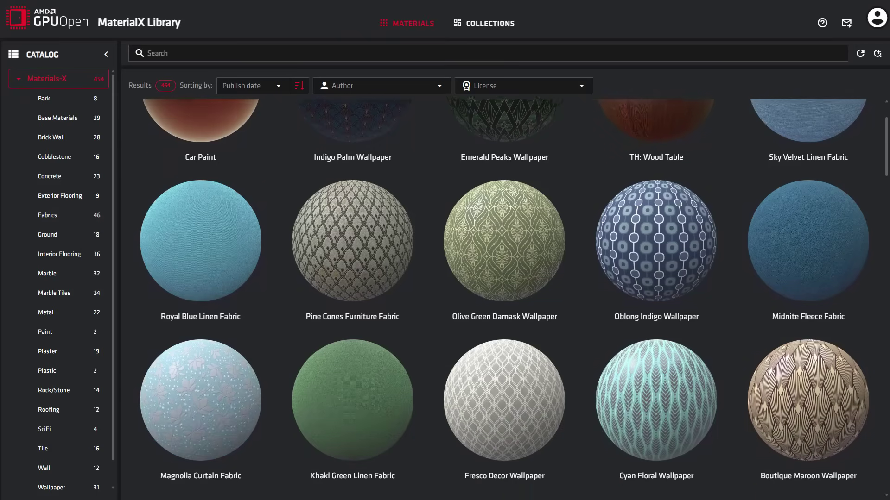
scroll(662, 189, "down", 4)
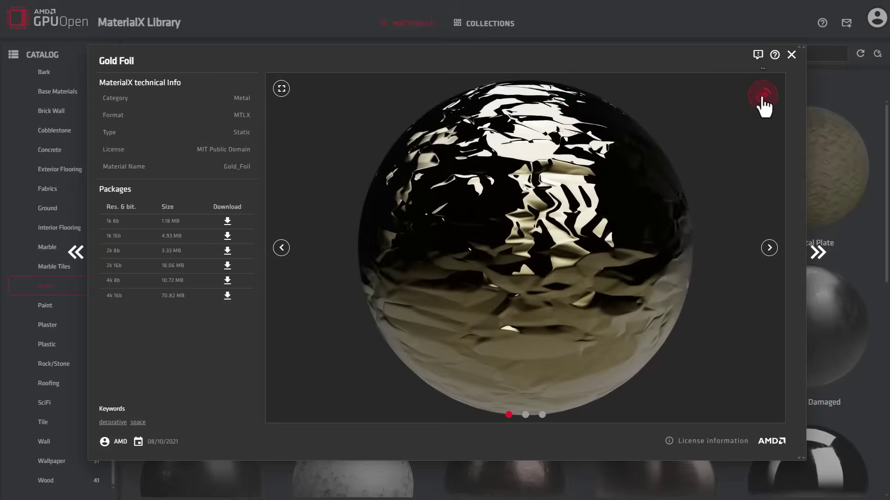
left_click(756, 98)
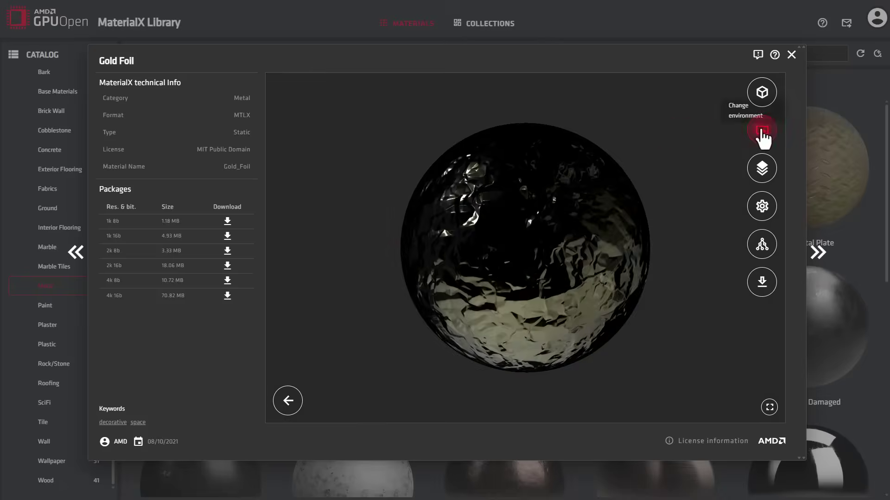
left_click(762, 92)
left_click(647, 93)
left_click(576, 93)
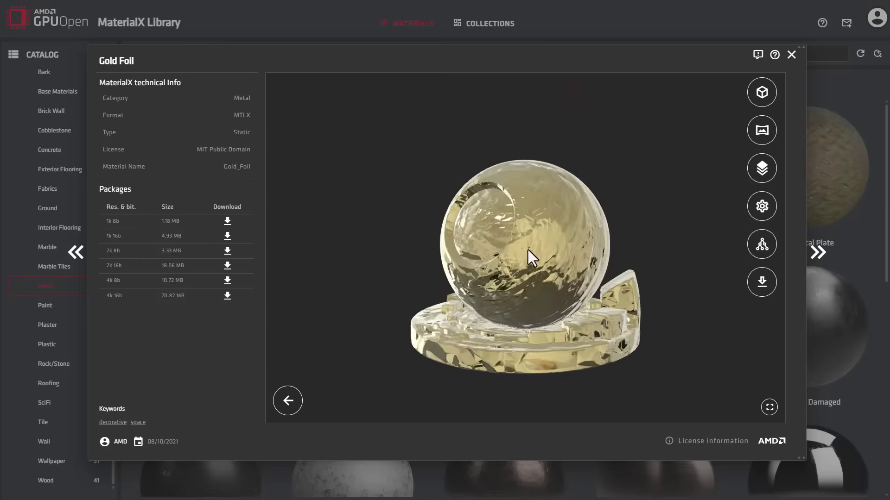
left_click(762, 130)
left_click(543, 138)
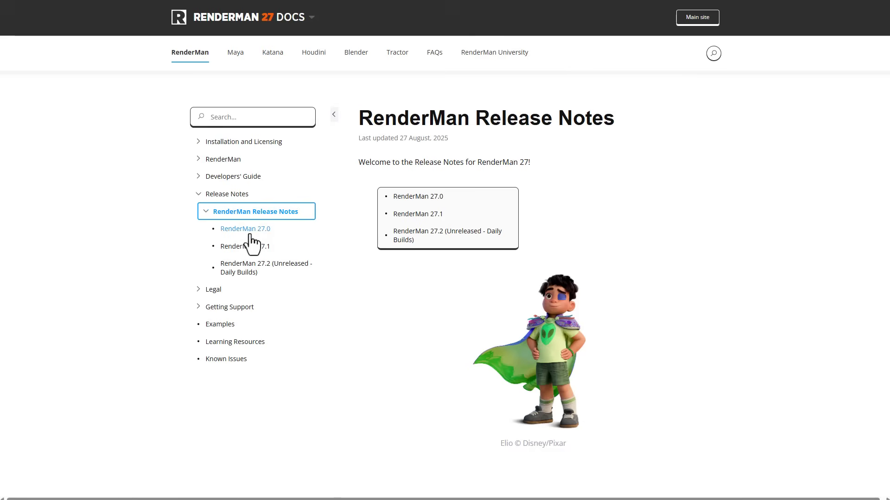
Open the RenderMan 27.0 release notes and read through the XPU advancements, integrations and technical enhancements.
left_click(256, 230)
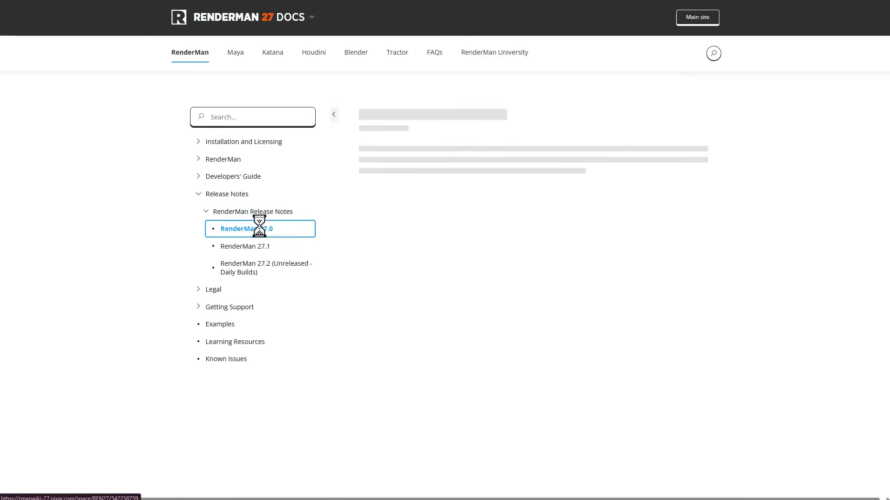
scroll(559, 279, "down", 7)
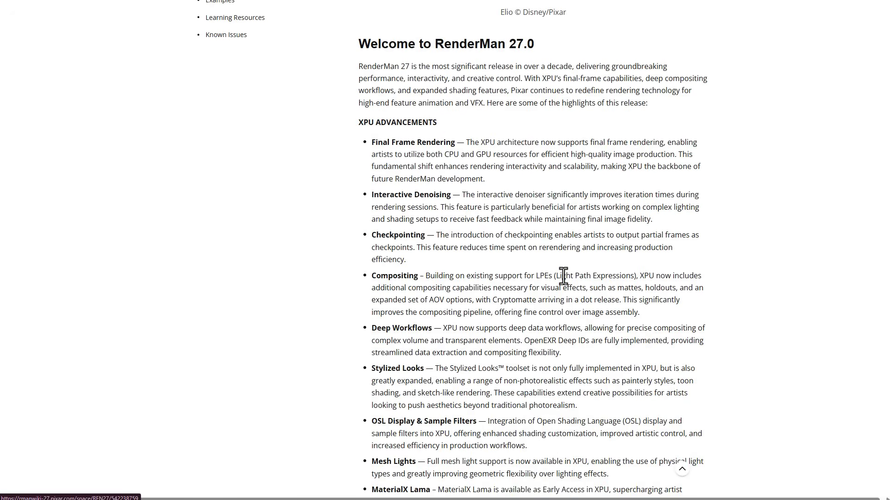
scroll(563, 277, "down", 2)
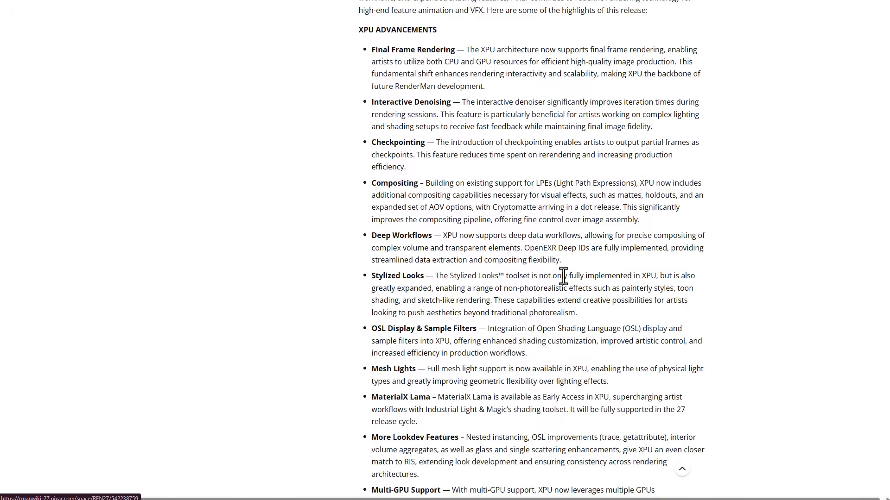
scroll(563, 276, "down", 10)
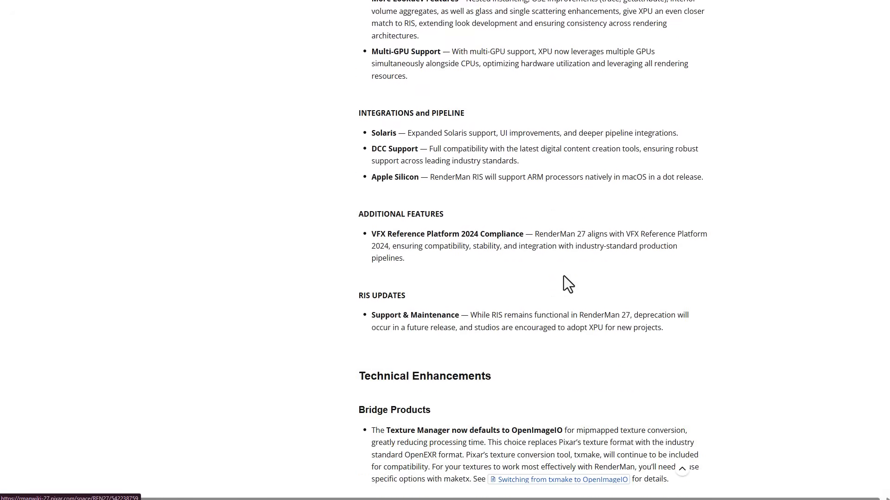
scroll(563, 276, "down", 10)
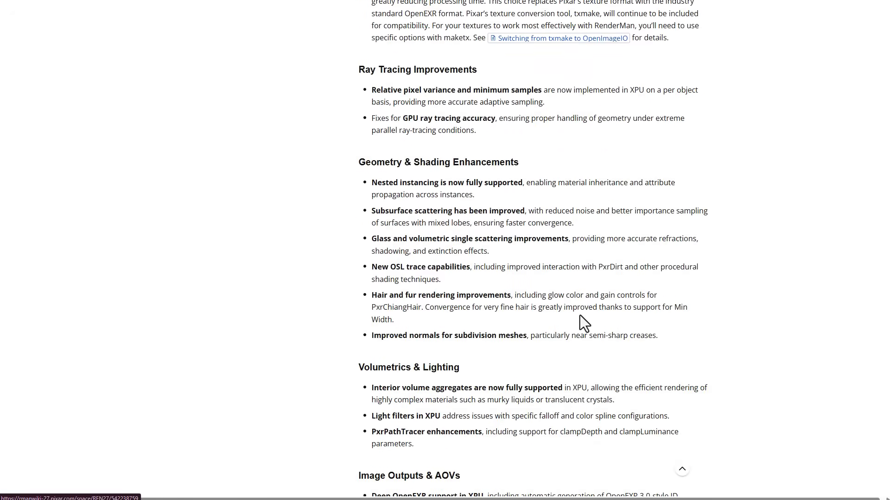
scroll(580, 316, "up", 20)
scroll(562, 323, "down", 1)
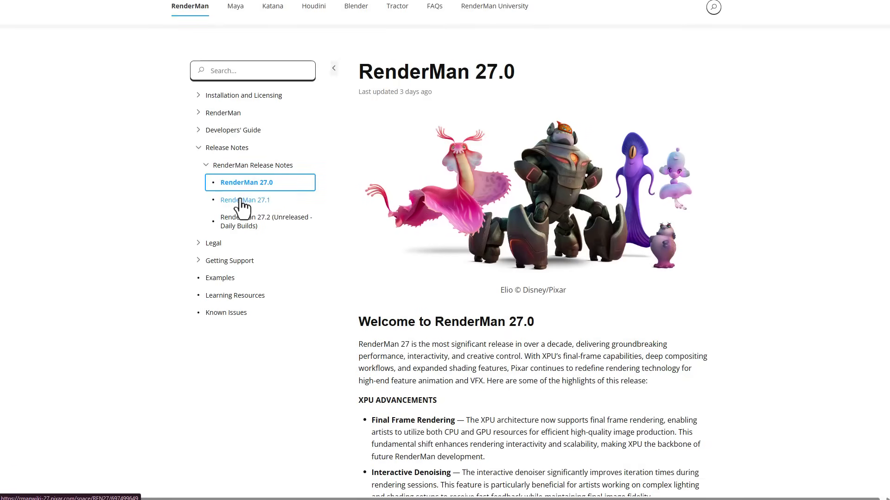
Read through the RenderMan 27.1 release notes and open the RenderMan 27.2 (Unreleased - Daily Builds) notes.
left_click(244, 201)
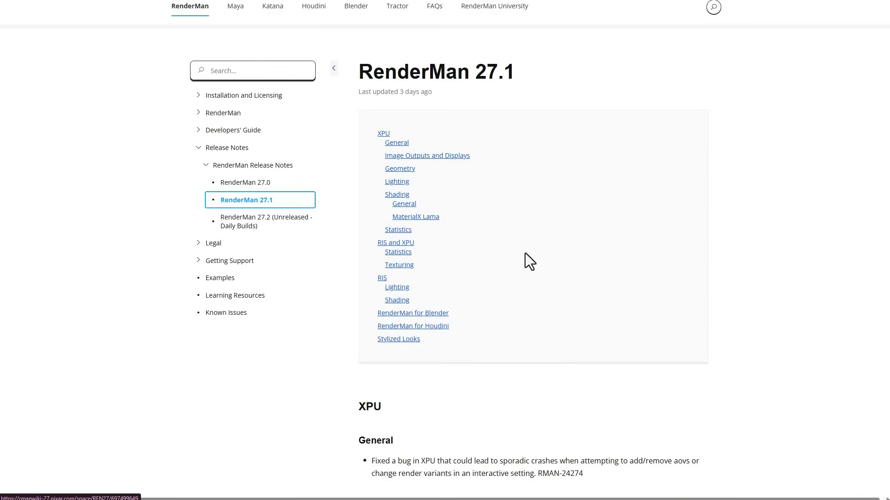
scroll(556, 253, "down", 5)
scroll(558, 249, "down", 8)
scroll(559, 250, "up", 4)
scroll(560, 247, "down", 3)
scroll(560, 248, "down", 17)
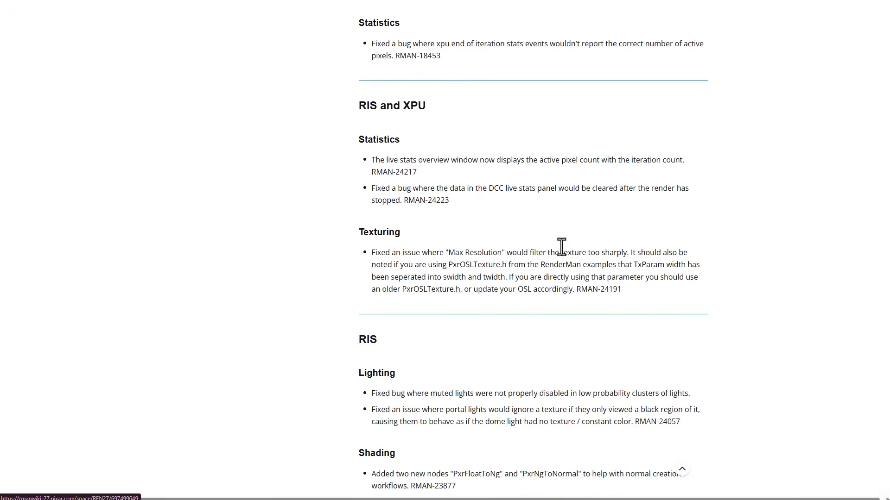
scroll(565, 260, "down", 1)
key("Home")
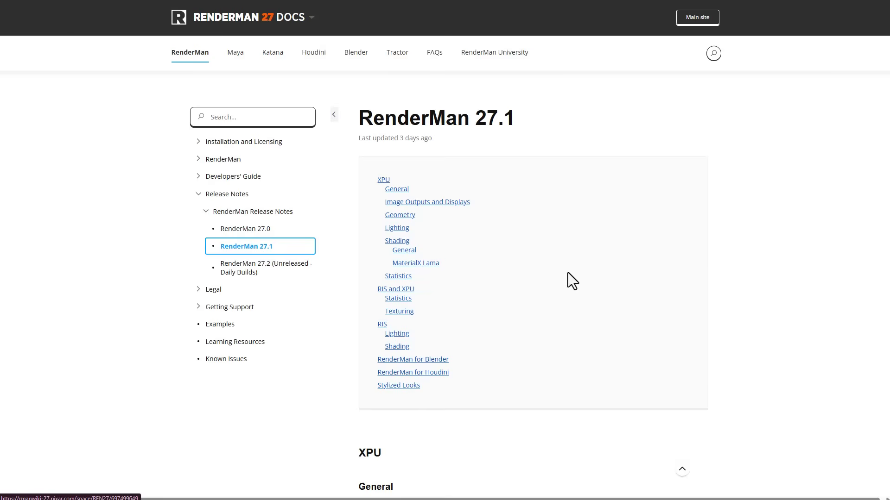
left_click(246, 271)
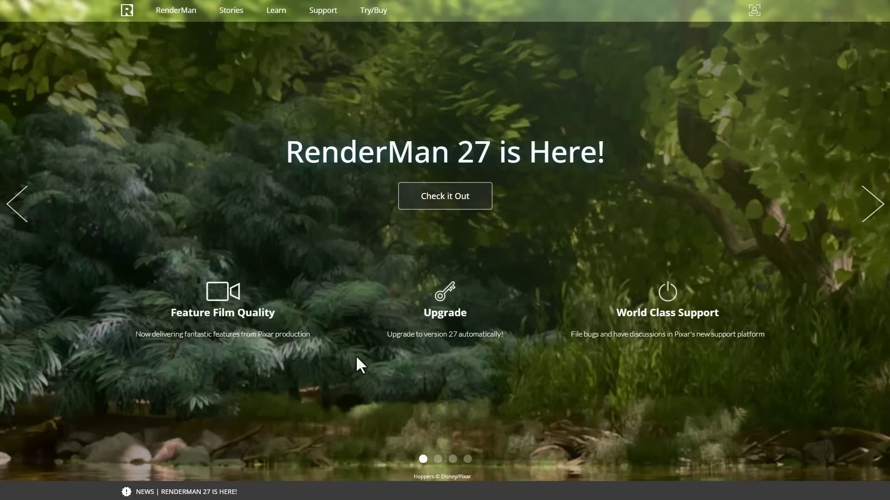
Go from the RenderMan home page to the Try/Buy page and choose the free Non-Commercial trial.
scroll(357, 364, "down", 3)
scroll(359, 363, "up", 2)
scroll(357, 354, "up", 1)
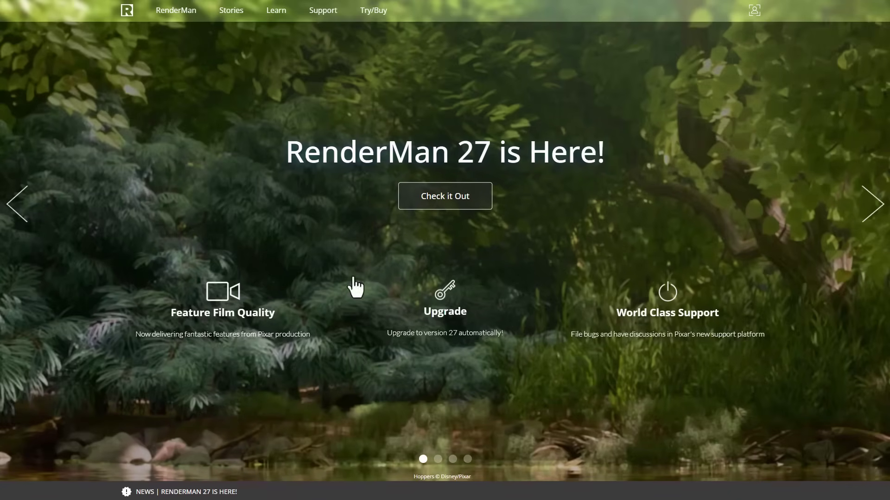
left_click(372, 17)
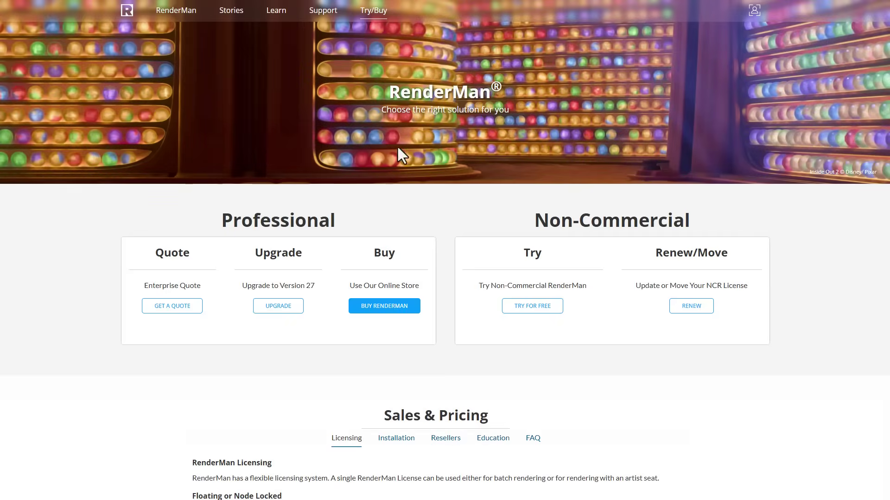
left_click(534, 305)
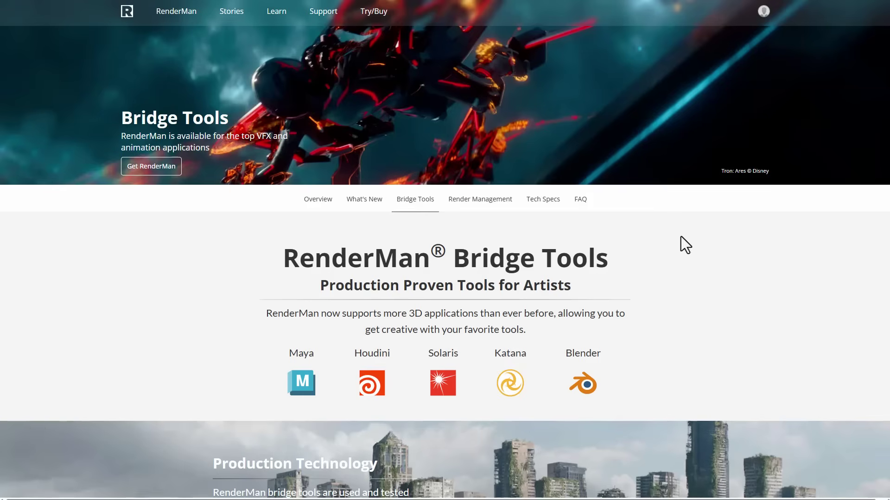
Review the RenderMan Bridge Tools page for the supported 3D applications.
middle_click(683, 255)
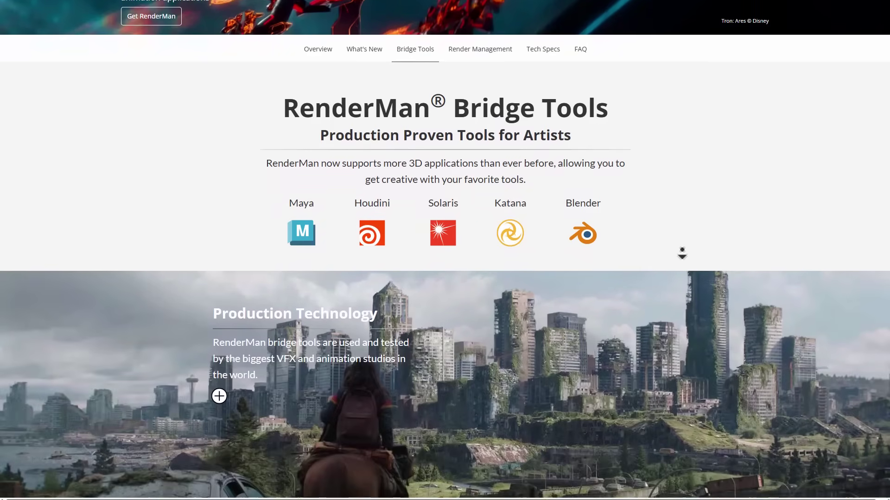
middle_click(684, 256)
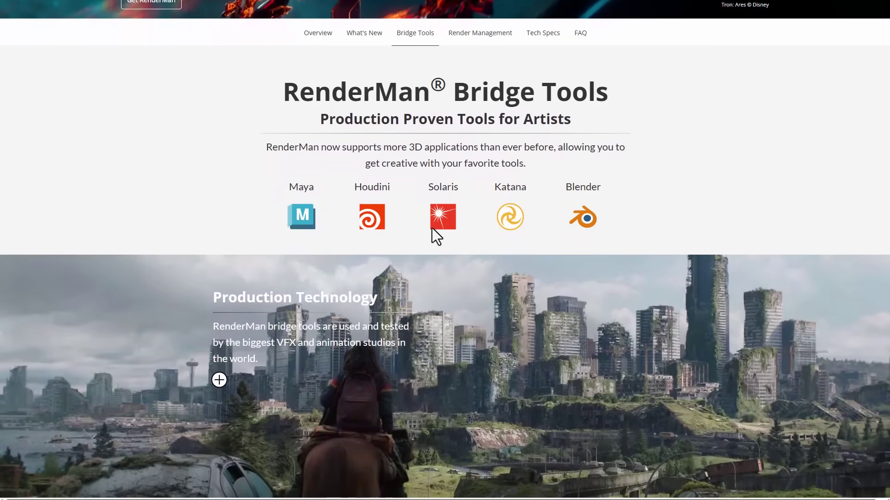
scroll(621, 214, "down", 5)
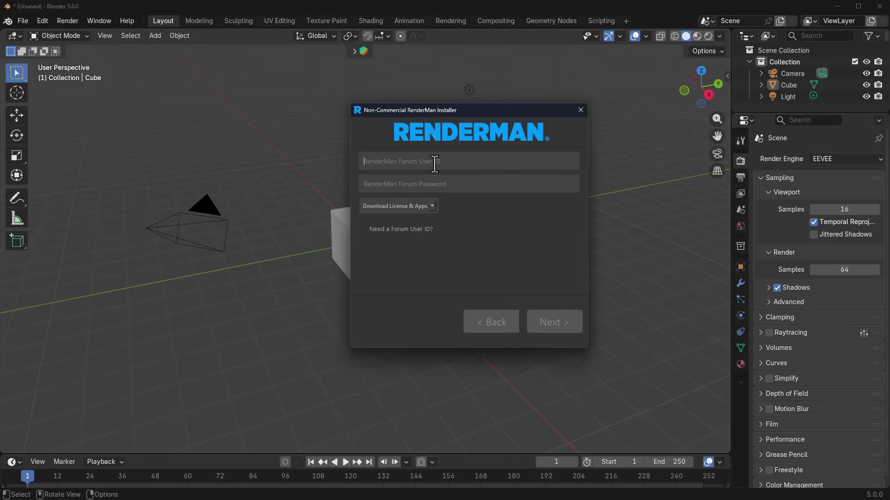
Enter the forum user ID and password in the Non-Commercial RenderMan Installer and proceed with the ProServer, Maya and Blender 27.1 packages selected.
left_click(435, 162)
key("Tab")
key("ctrl+v")
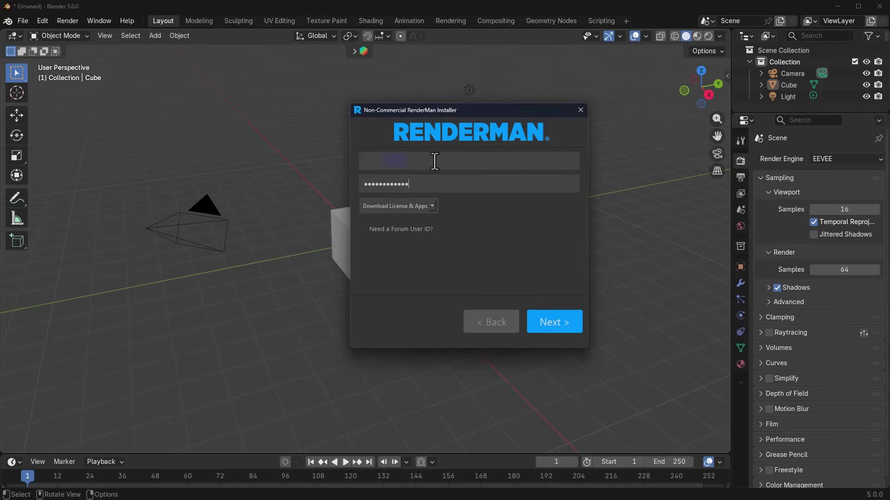
left_click(399, 205)
left_click(395, 220)
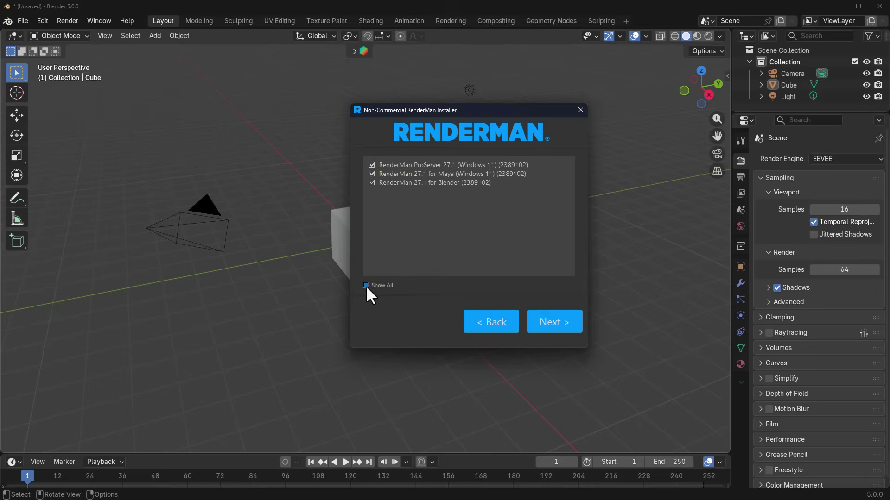
left_click(567, 323)
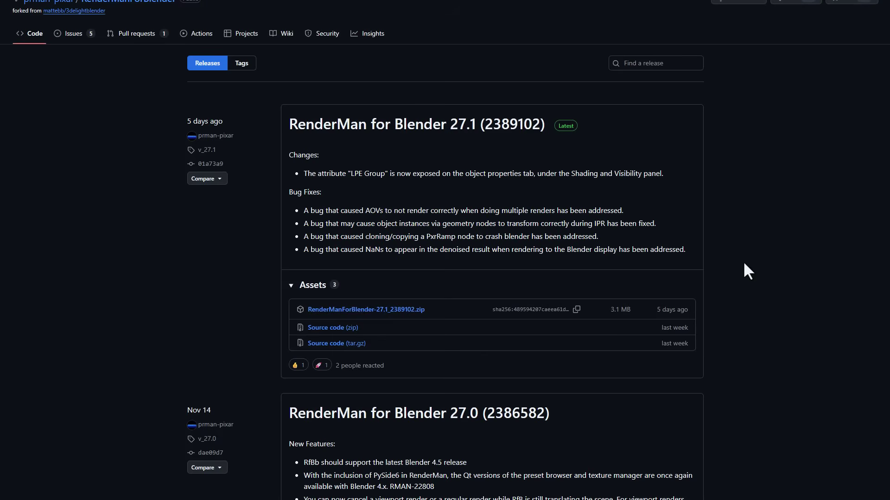
Switch to Blender and install the downloaded RenderMan for Blender add-on with the Default target, Overwrite and Enable on Install.
key("alt+Tab")
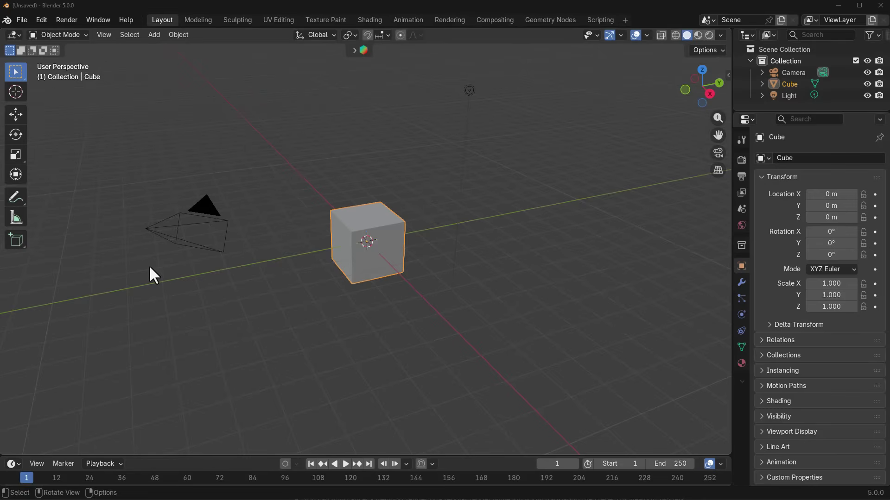
left_click(150, 266)
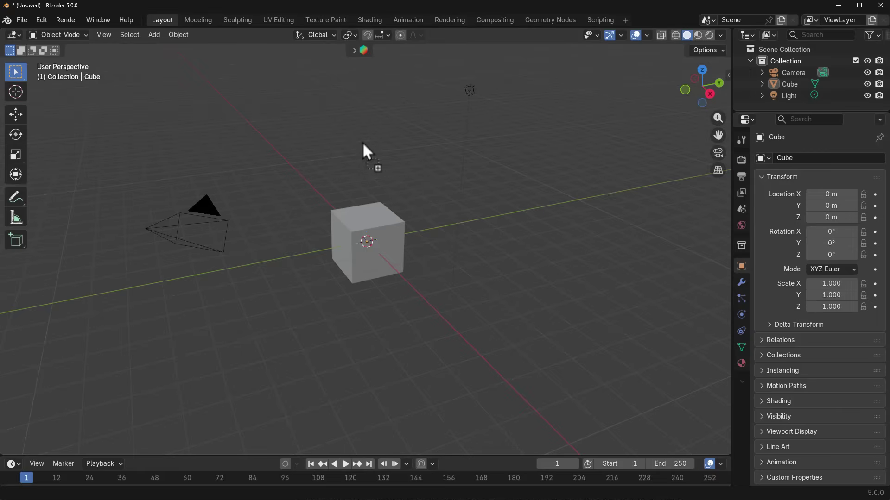
left_click_drag(393, 151, 392, 151)
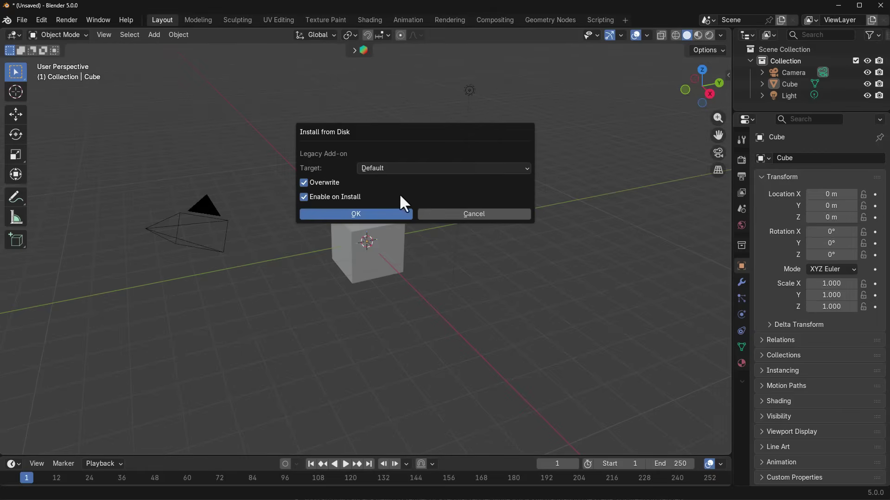
left_click(380, 214)
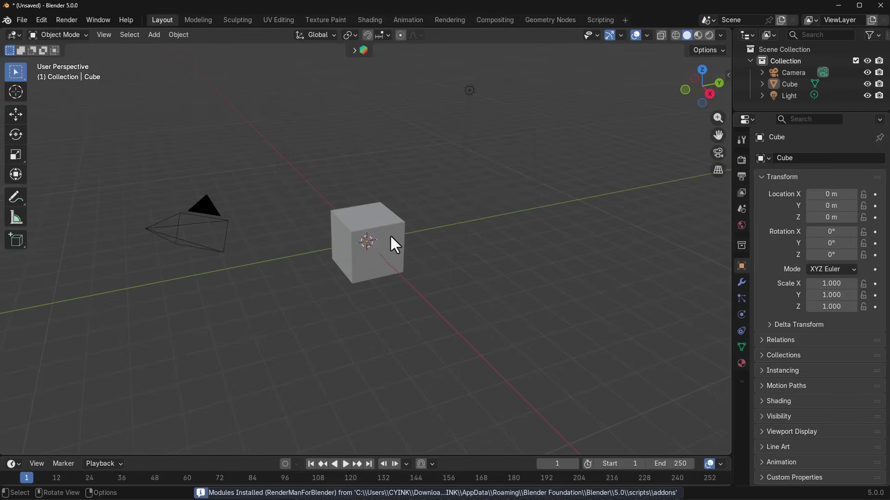
Check the RenderMan For Blender add-on in the preferences, save the preferences and close them.
left_click(44, 19)
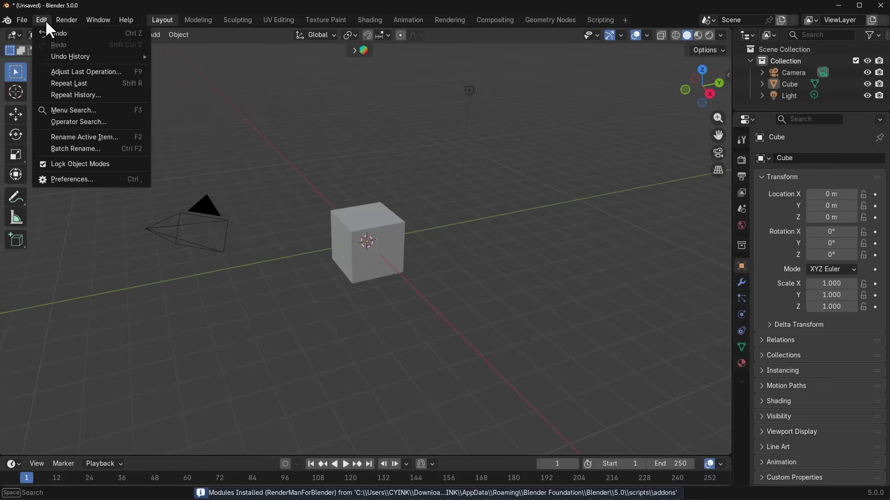
left_click(117, 180)
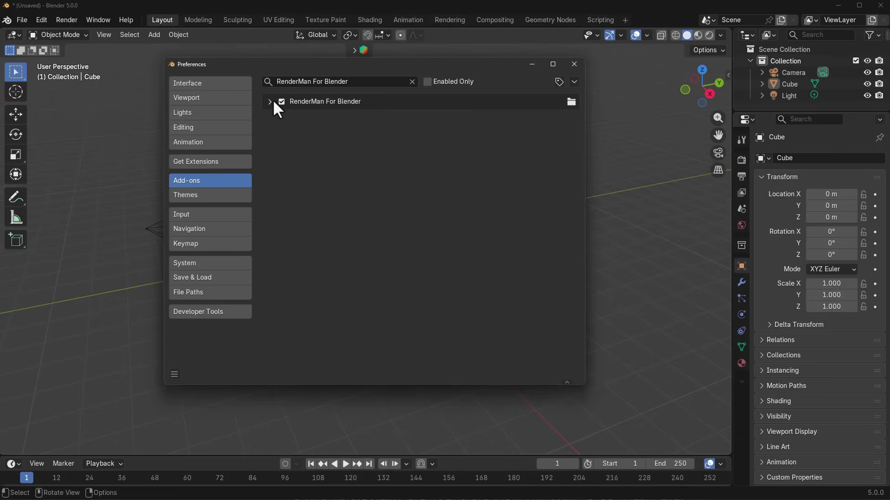
left_click(175, 374)
left_click(174, 374)
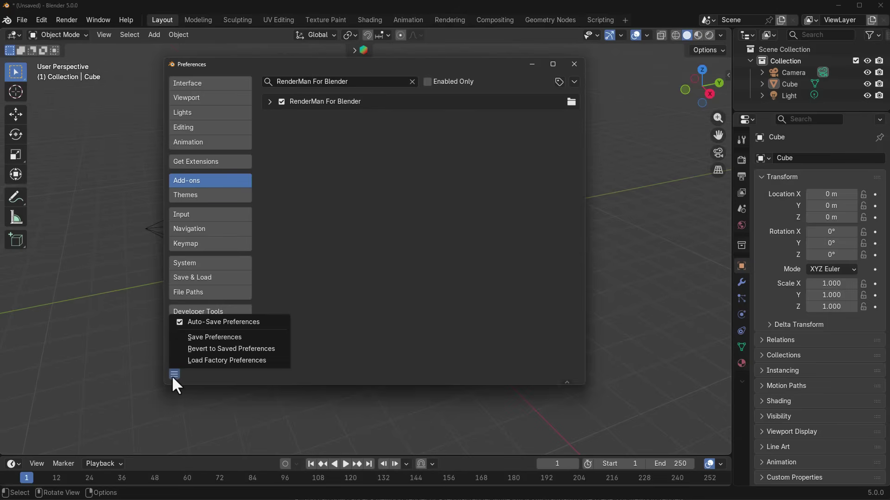
left_click(192, 337)
left_click(573, 64)
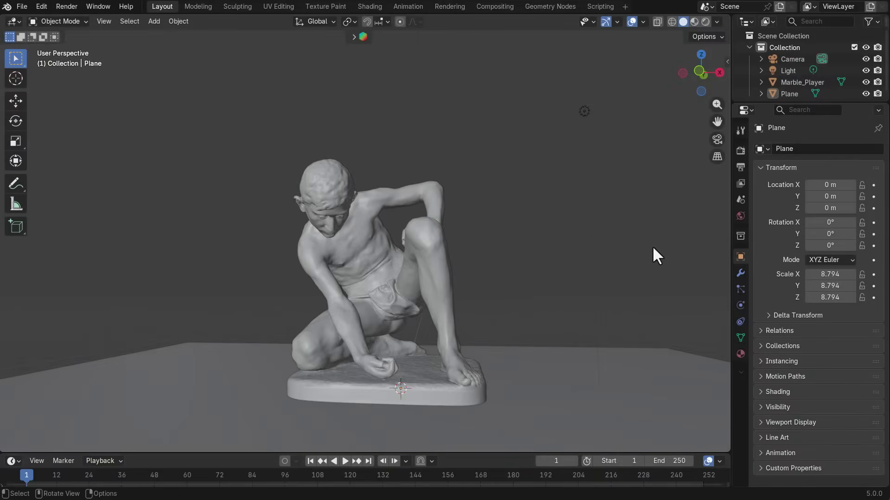
Set the scene's render engine to RenderMan.
left_click(739, 150)
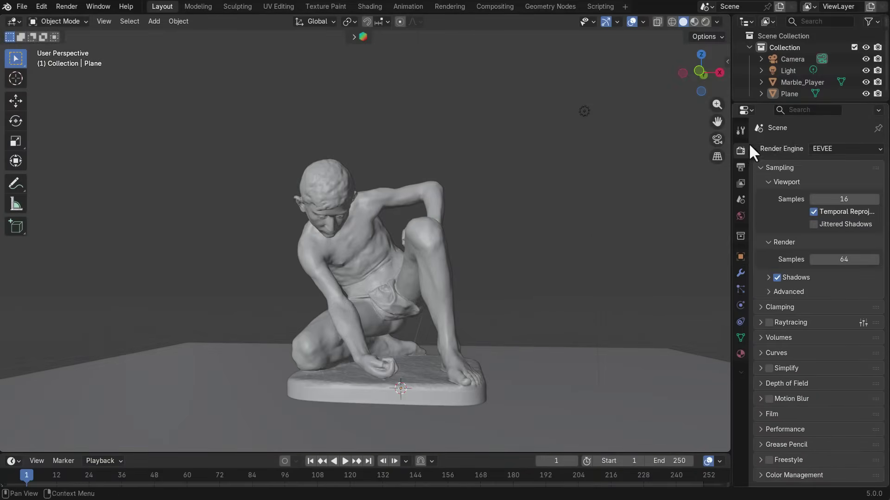
left_click(826, 148)
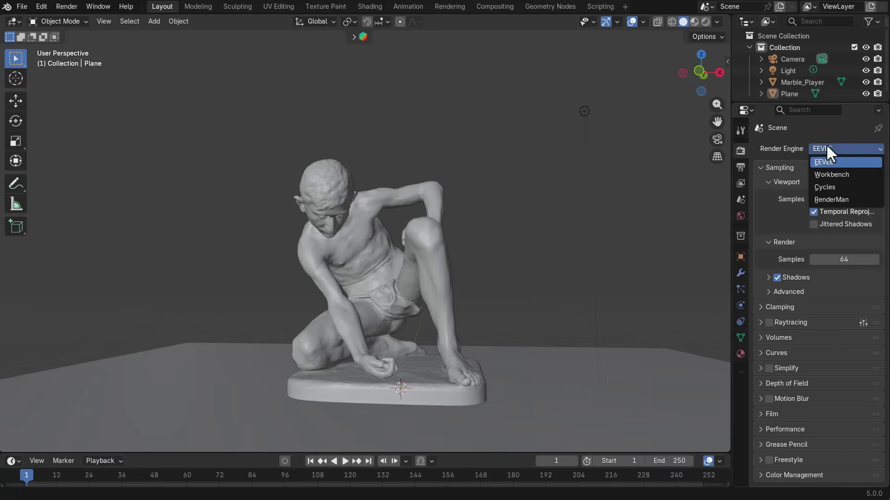
left_click(843, 197)
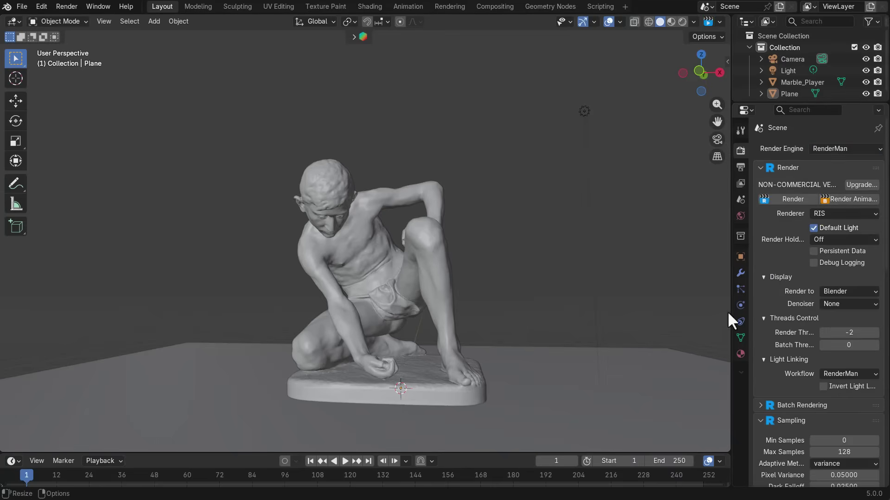
Widen the properties editor and review the RenderMan render and sampling settings.
left_click_drag(729, 310, 705, 308)
scroll(784, 241, "down", 10)
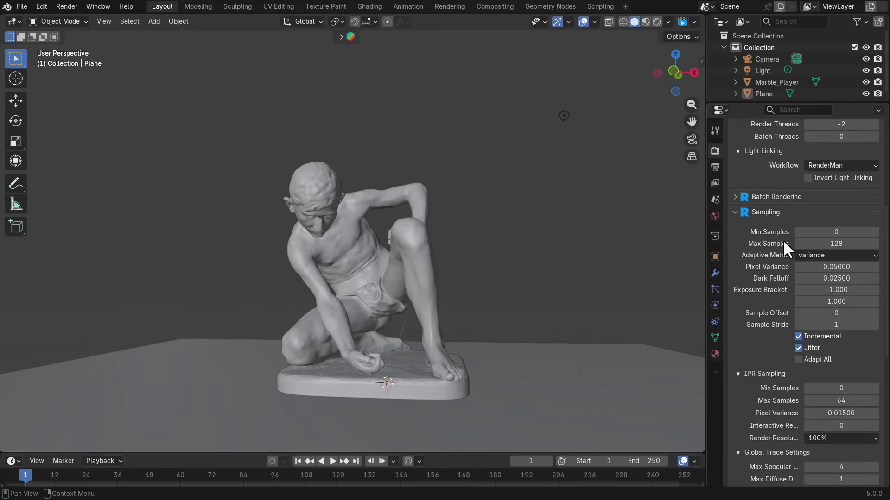
scroll(785, 288, "down", 6)
scroll(784, 288, "up", 14)
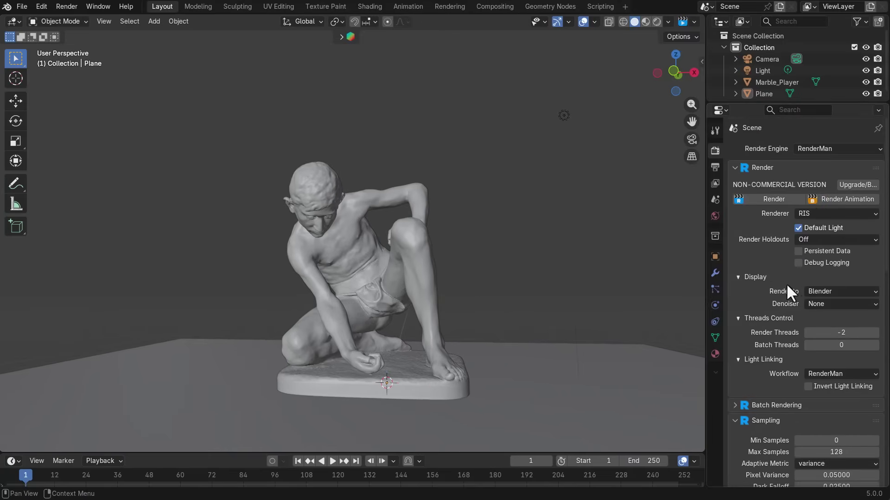
Run an interactive RenderMan render in the viewport, view the marble statue from another angle, and stop the render.
left_click(683, 24)
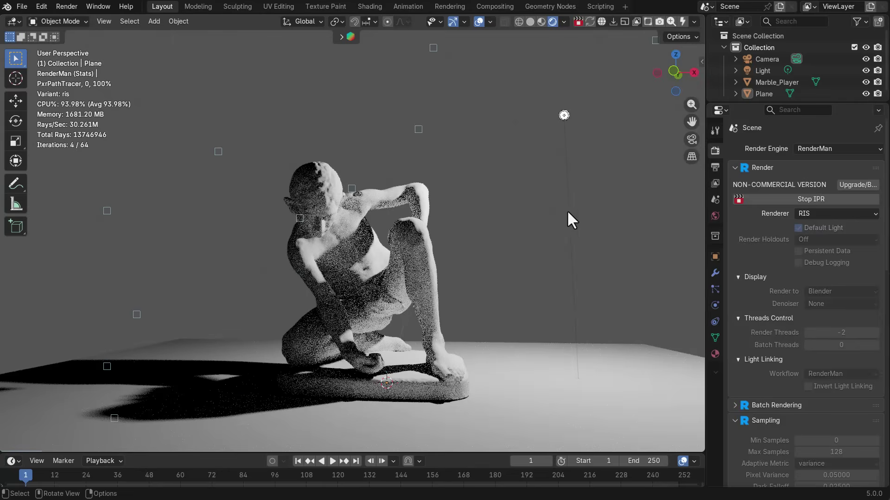
mouse_move(601, 226)
middle_mouse_down()
mouse_move(492, 227)
mouse_move(582, 234)
middle_mouse_up()
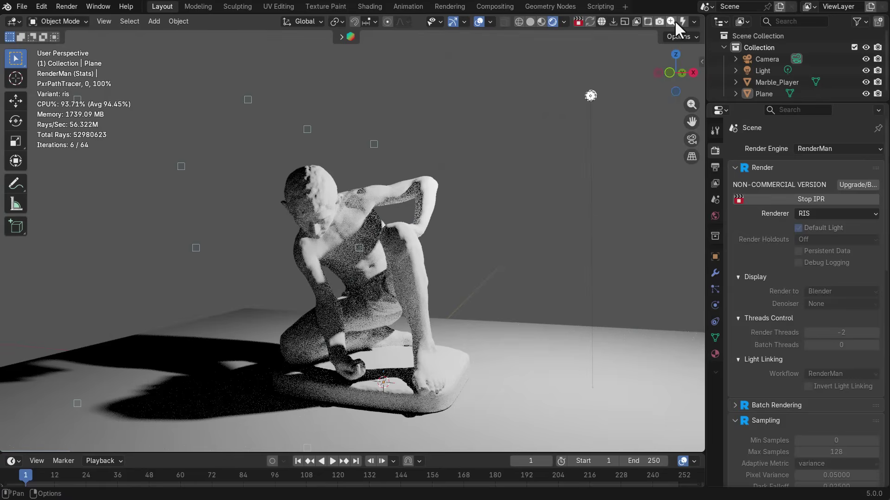
left_click(578, 20)
Look through the RenderMan lights, light filters, volumes and quadrics available to add, and open the RenderMan Preset Browser.
key("shift")
key("shift+a")
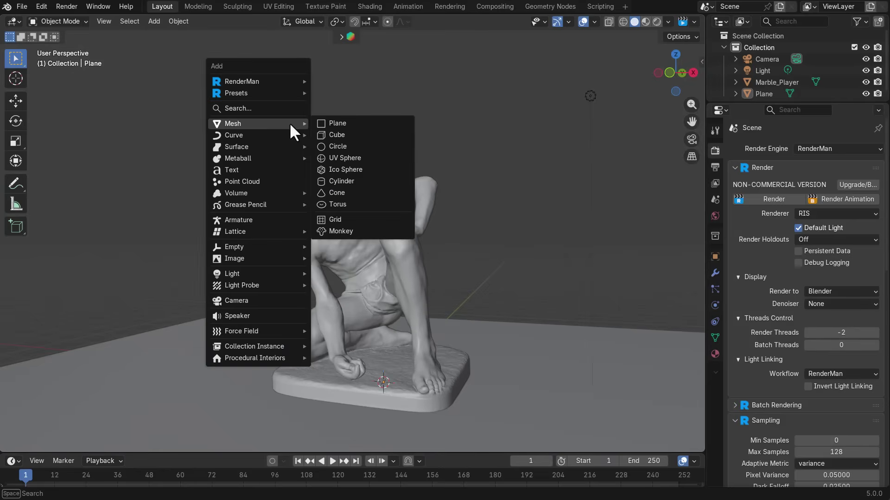
mouse_move(256, 85)
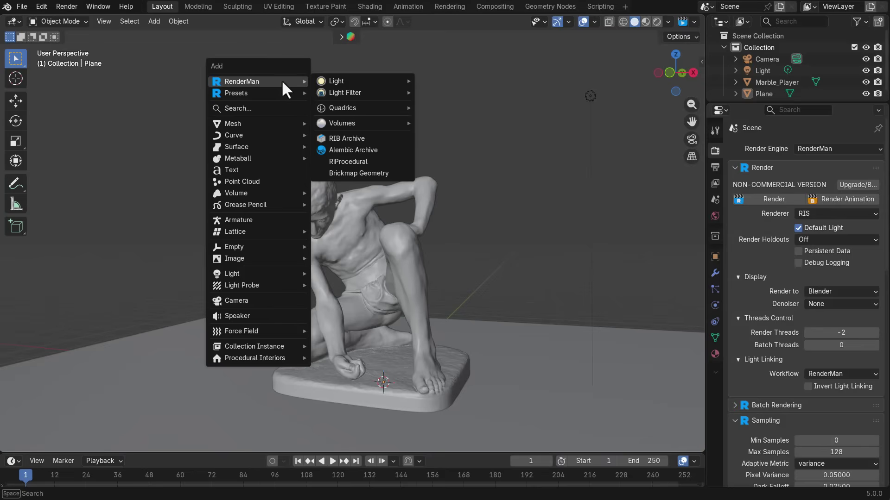
mouse_move(392, 80)
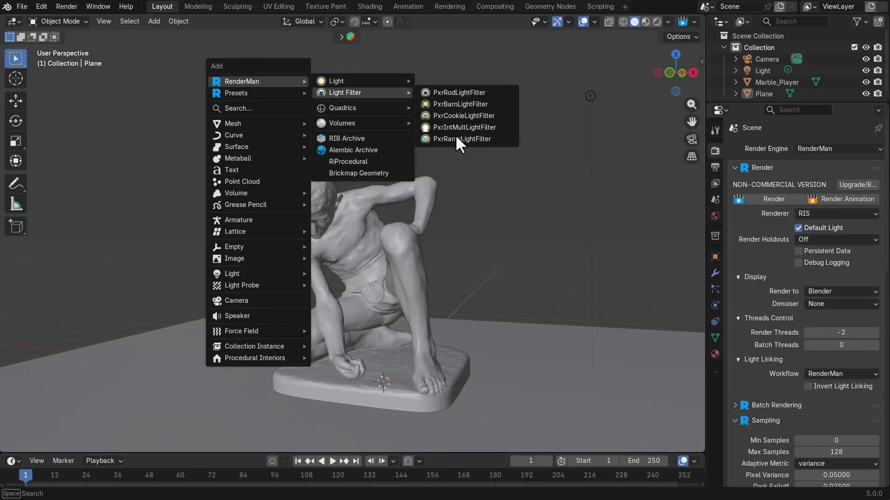
mouse_move(371, 124)
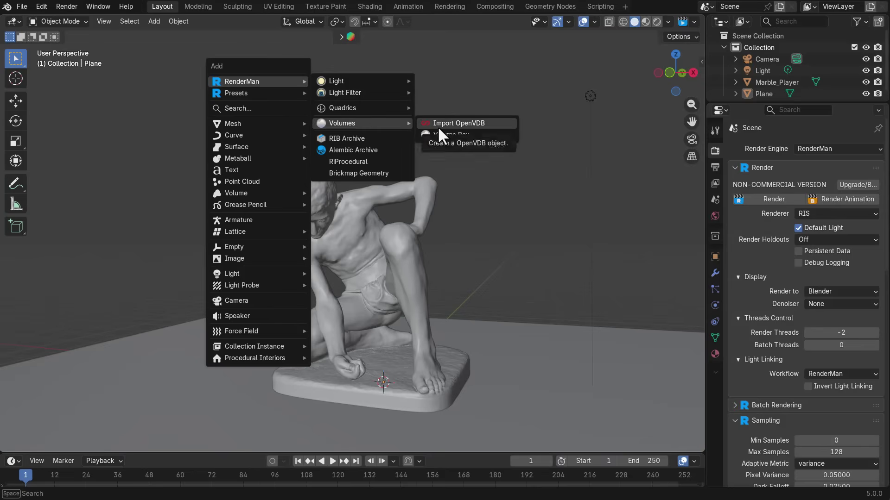
mouse_move(365, 107)
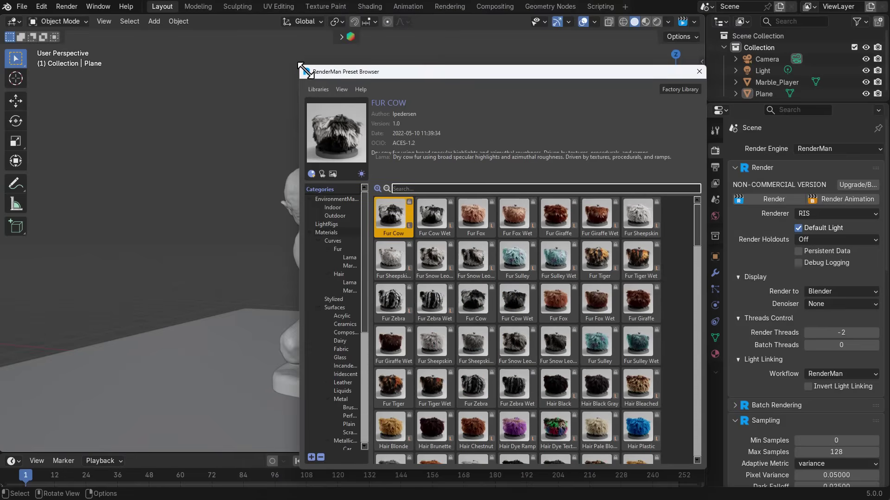
Browse the fur, hair, stylized, metal and other material presets down to the end of the library.
scroll(519, 251, "down", 10)
scroll(518, 251, "up", 10)
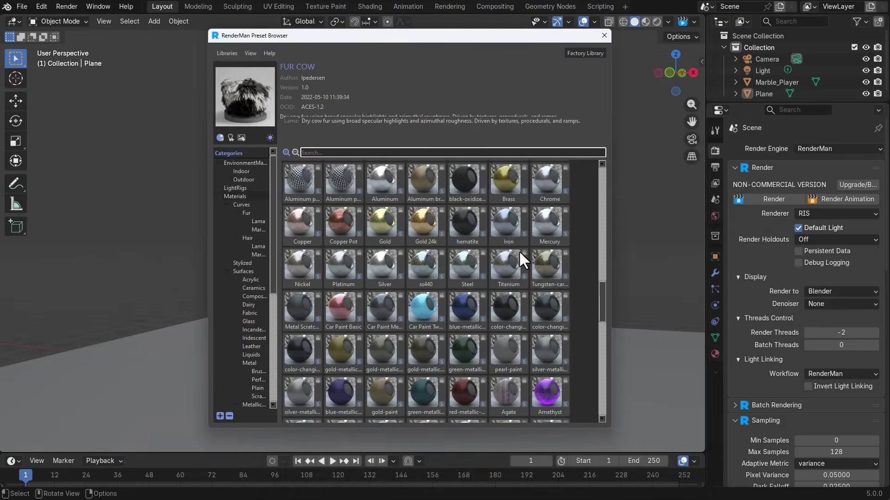
scroll(518, 246, "down", 9)
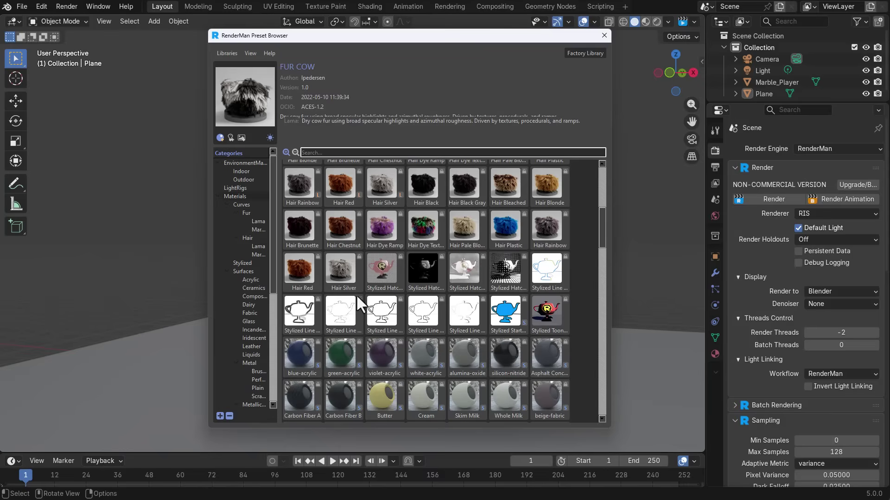
scroll(357, 313, "down", 10)
scroll(356, 310, "down", 8)
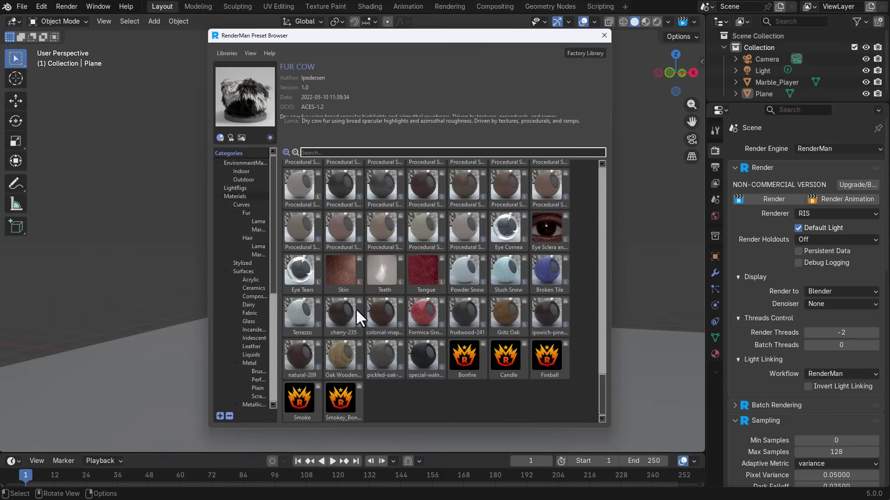
View the indoor and outdoor environment maps and the LightRigs presets, then close the Preset Browser.
left_click(218, 196)
left_click(246, 163)
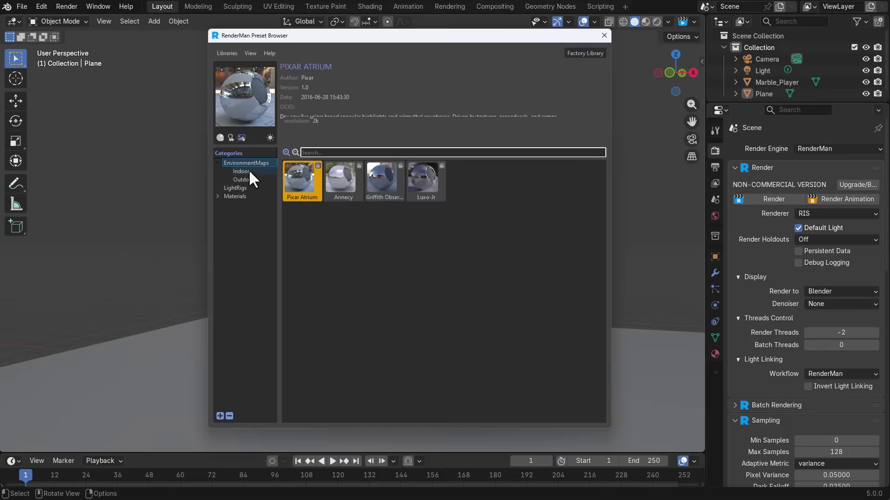
left_click(248, 174)
left_click(248, 179)
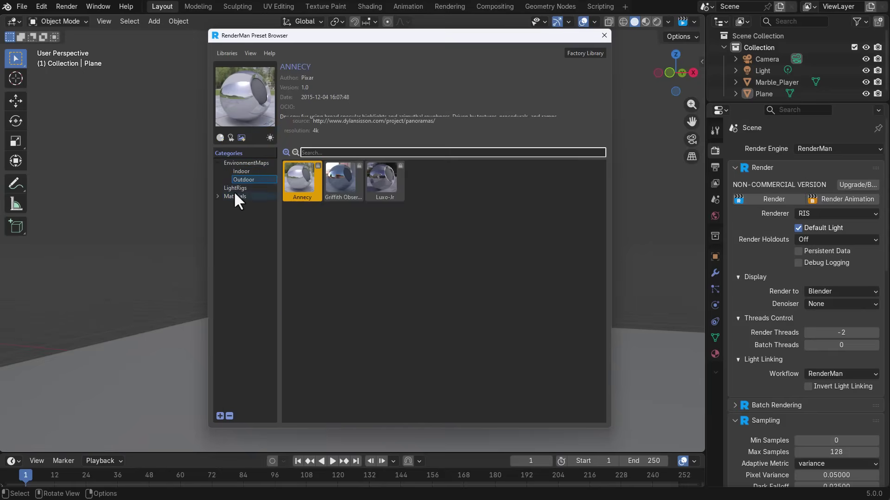
left_click(235, 189)
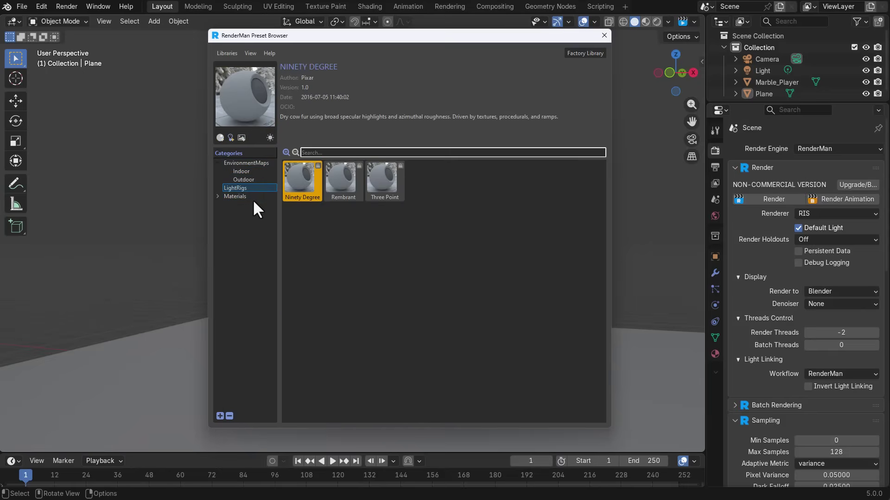
left_click(604, 35)
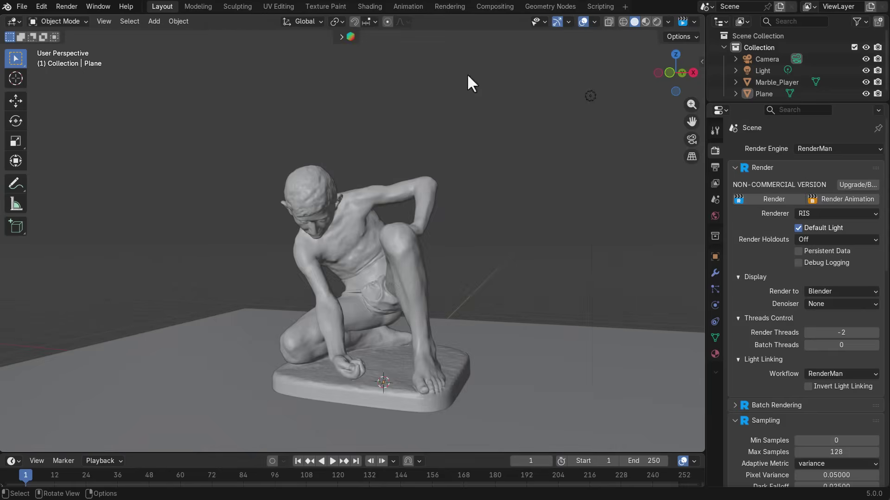
Set the RenderMan renderer to XPU and show its GPU devices.
middle_click_drag(357, 288, 402, 286)
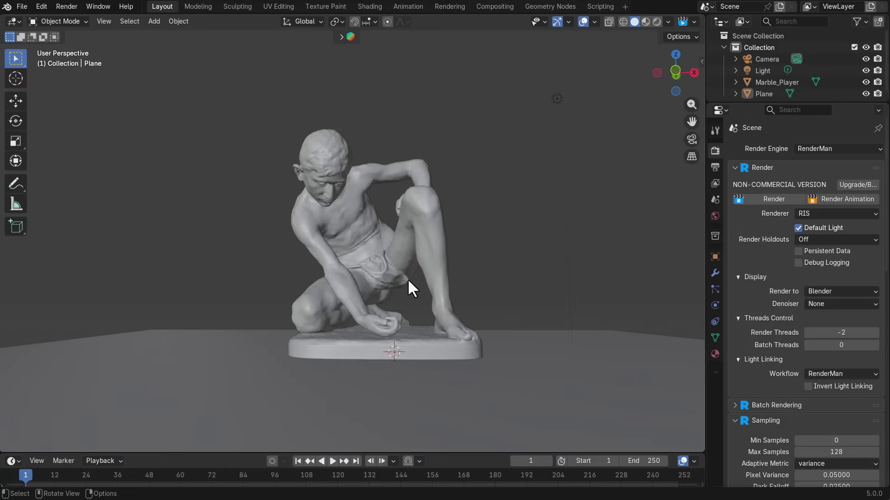
left_click(810, 215)
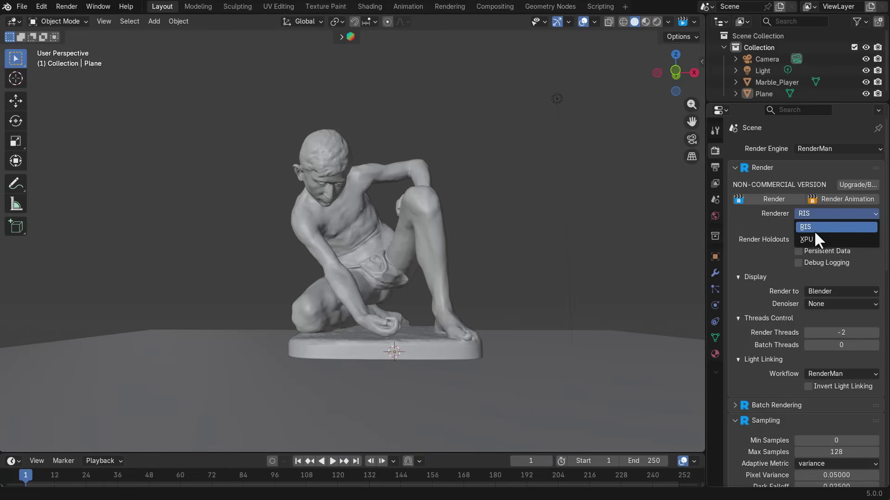
left_click(805, 232)
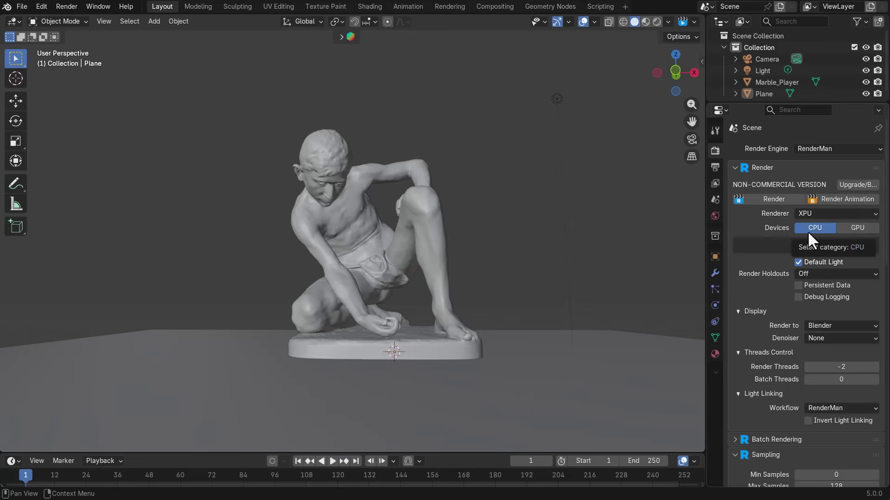
left_click(845, 229)
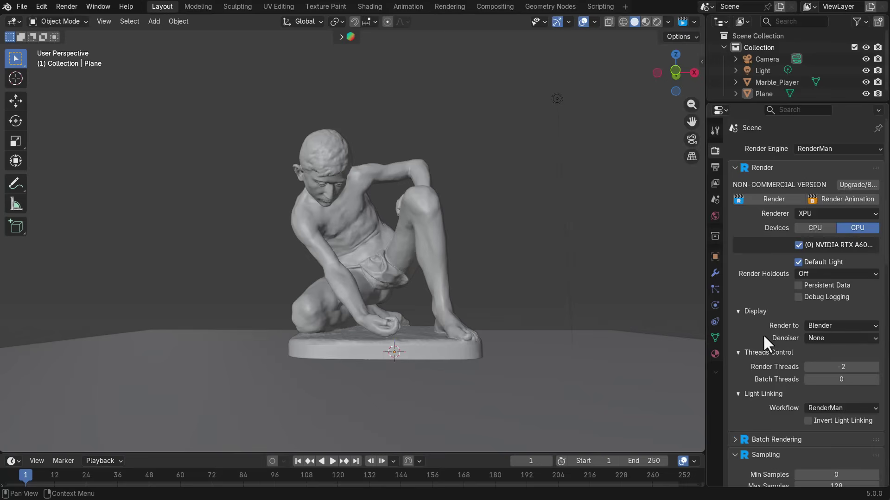
Examine the display, threads control, light linking and sampling settings offered for the XPU renderer.
middle_click_drag(599, 358, 546, 363)
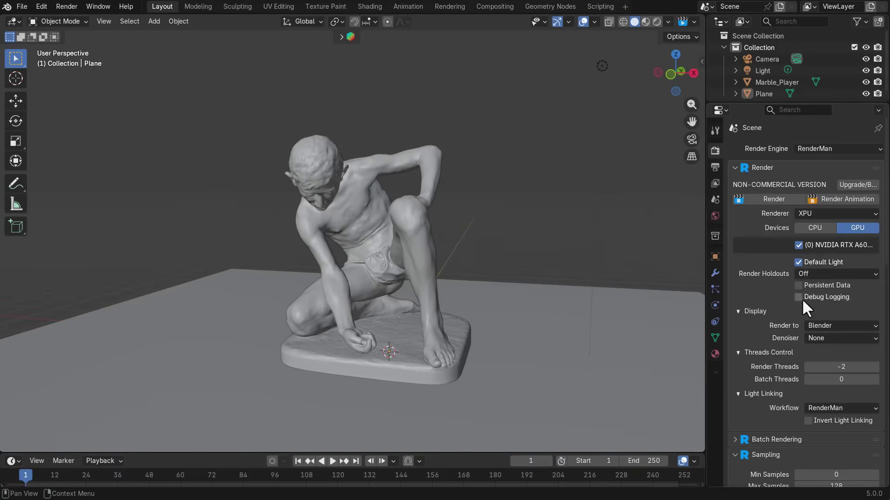
scroll(771, 341, "down", 5)
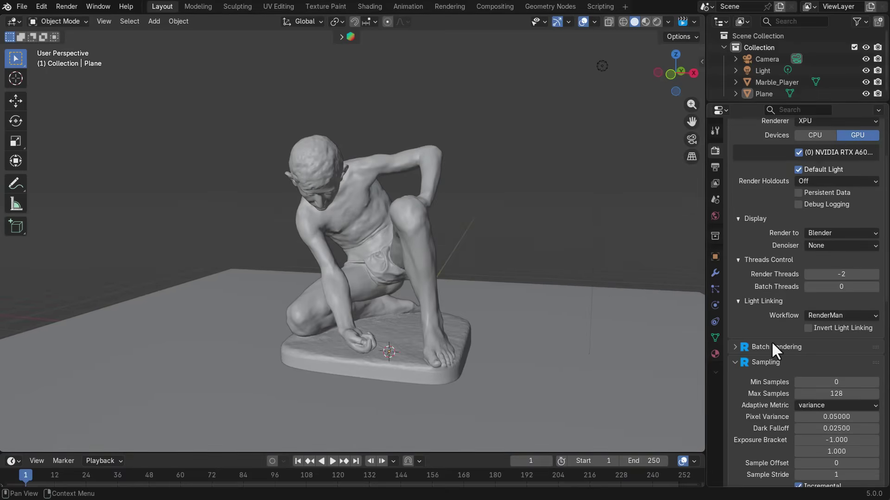
scroll(771, 341, "up", 5)
scroll(788, 318, "down", 1)
scroll(795, 314, "down", 5)
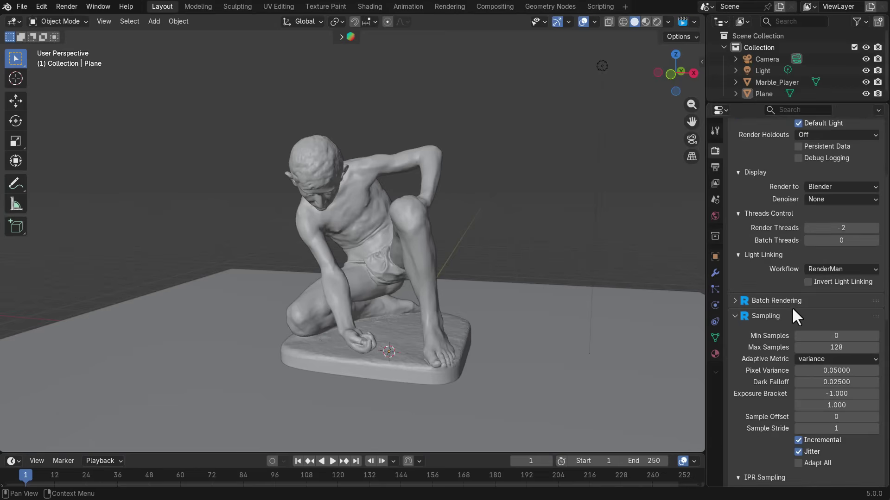
mouse_move(572, 351)
middle_mouse_down()
mouse_move(597, 351)
mouse_move(586, 351)
middle_mouse_up()
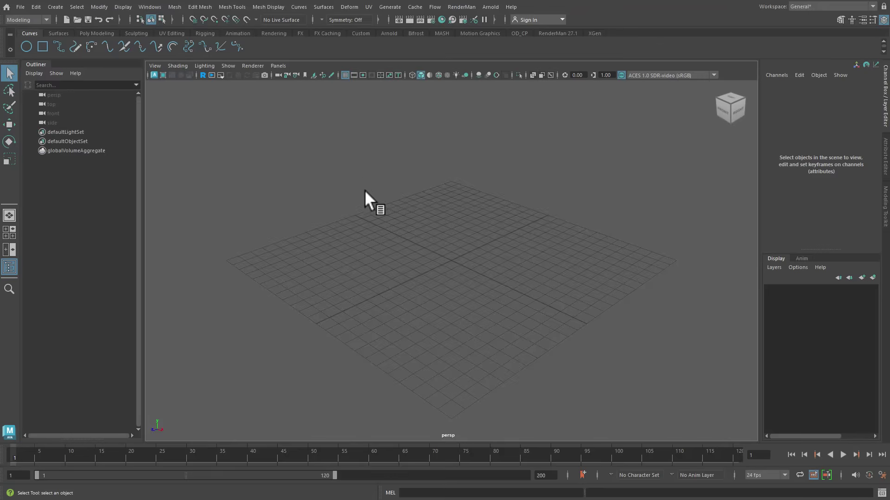
Check in the Plug-in Manager that the RenderMan for Maya plug-in is loaded, searching for "renderman", and close the manager.
left_click(149, 6)
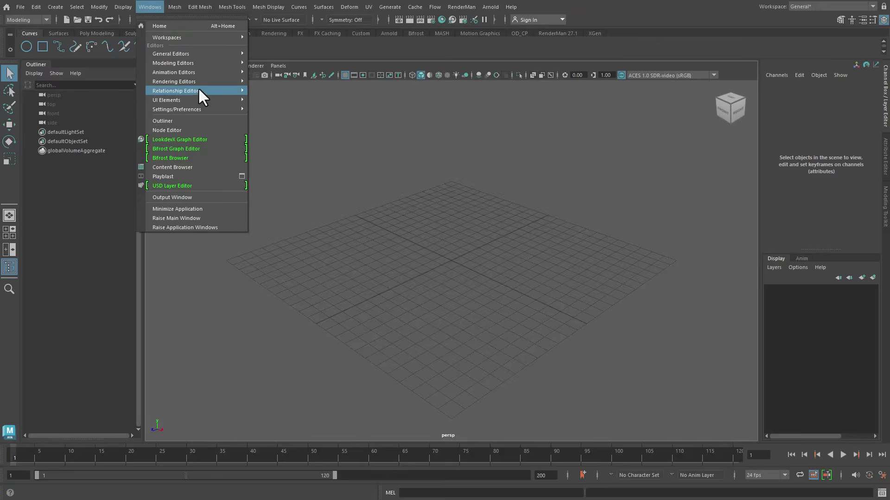
mouse_move(185, 107)
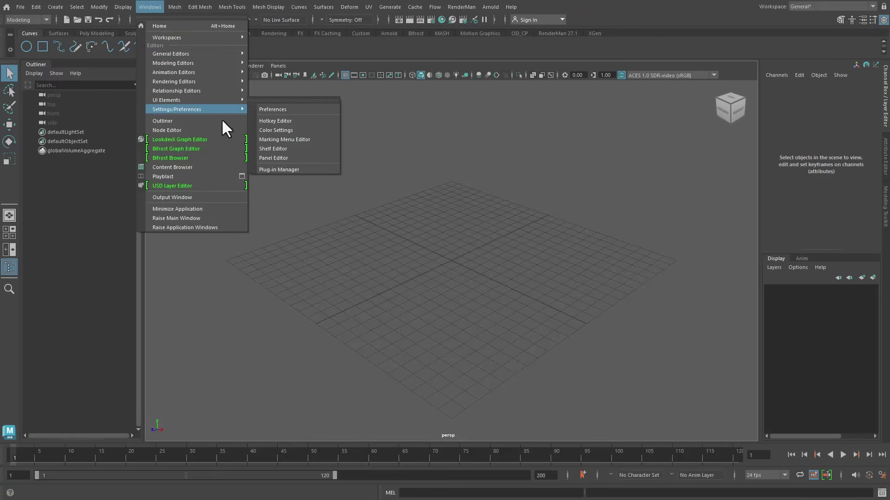
left_click(304, 170)
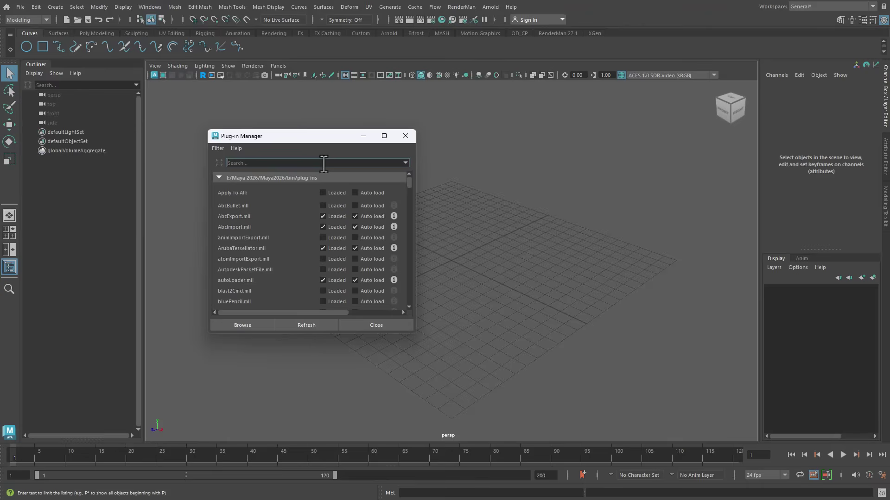
type("renderman")
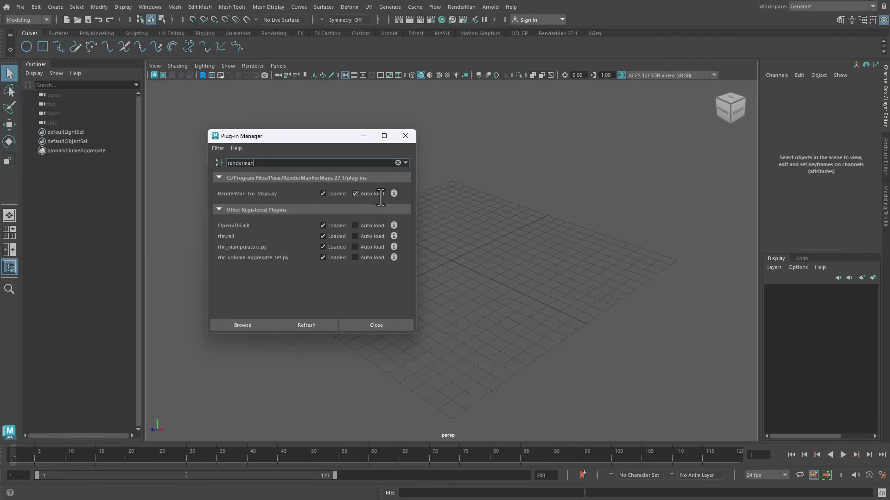
left_click(405, 138)
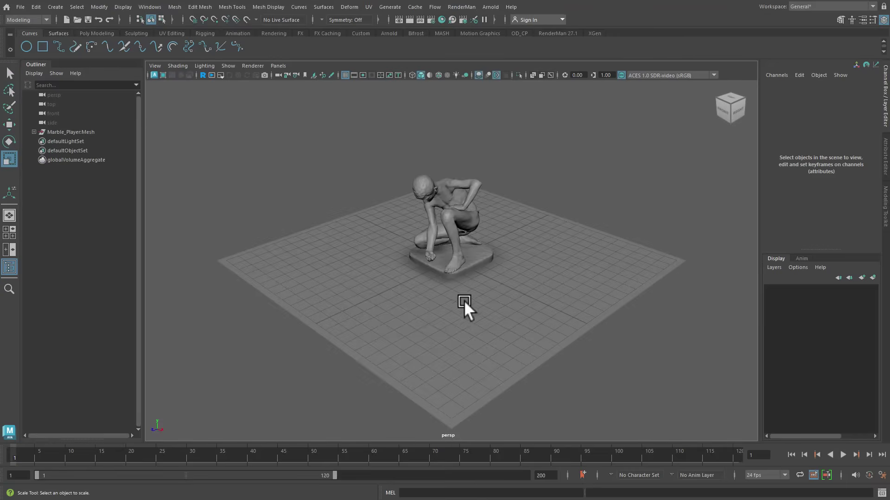
Frame the Marble_Player statue closely from the front and show the RenderMan 27.1 shelf tools.
left_click_drag(384, 305, 431, 193, "alt")
right_click_drag(430, 193, 536, 362, "alt")
left_click_drag(536, 361, 561, 329, "alt")
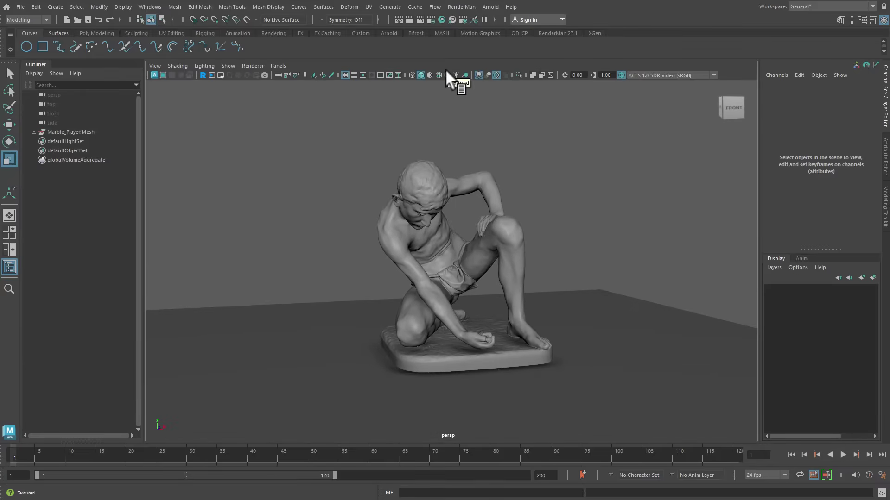
left_click(556, 34)
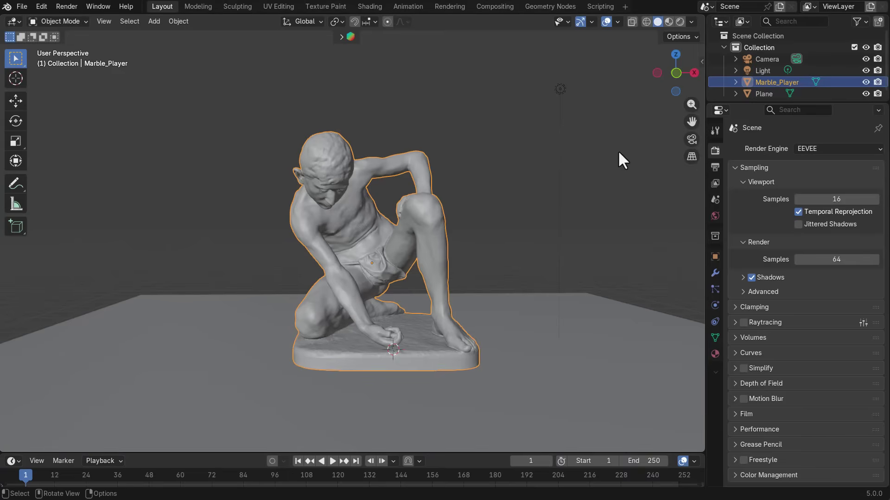
In Blender, set the render engine to RenderMan and start an interactive render to it, moving its window clear of the statue.
left_click(804, 149)
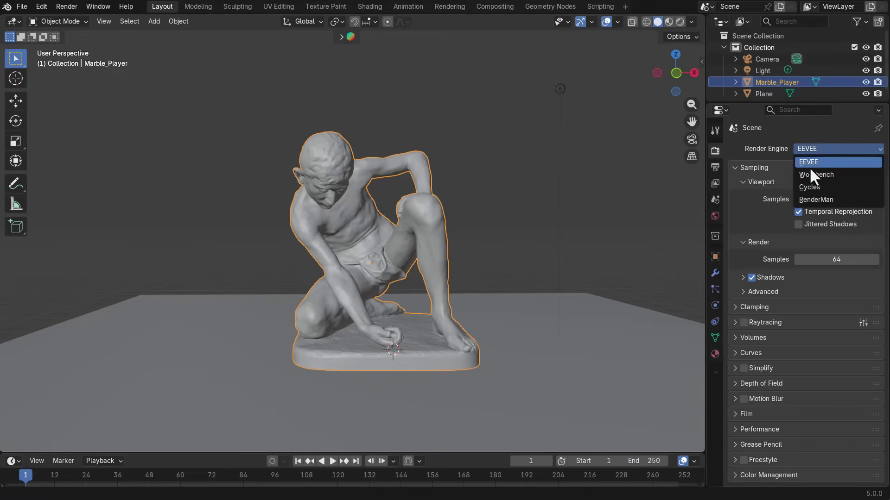
left_click(815, 200)
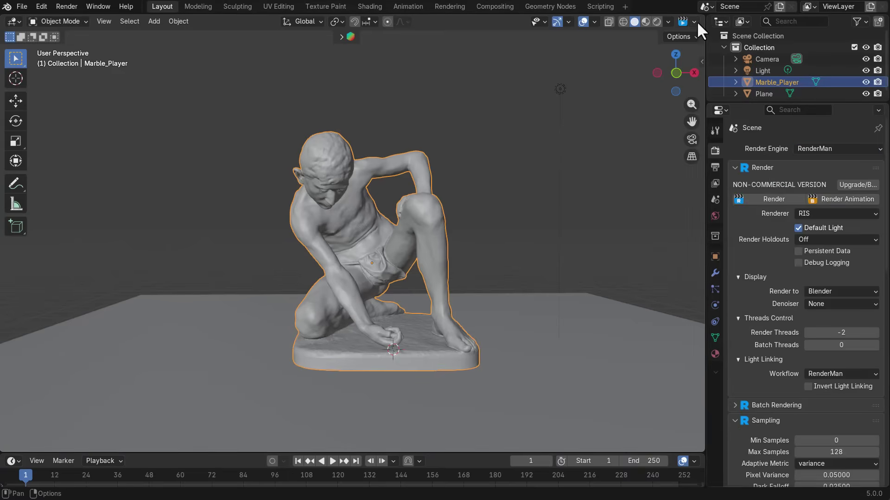
left_click(680, 21)
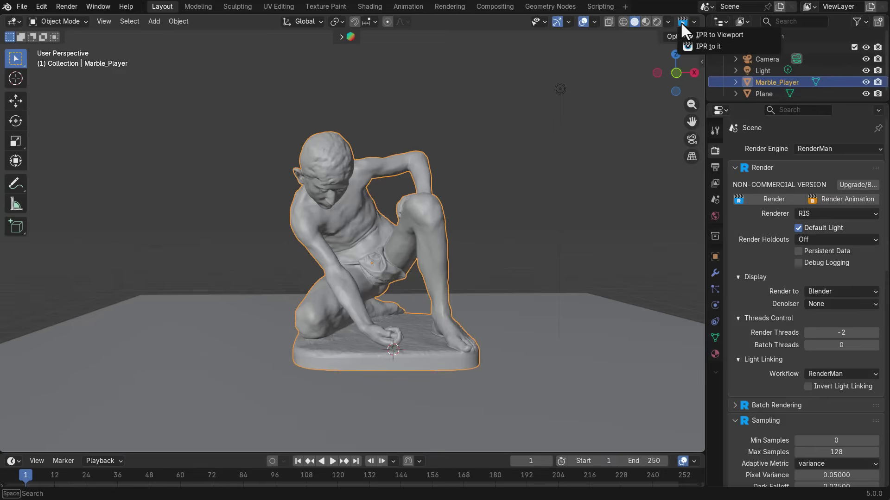
left_click(708, 46)
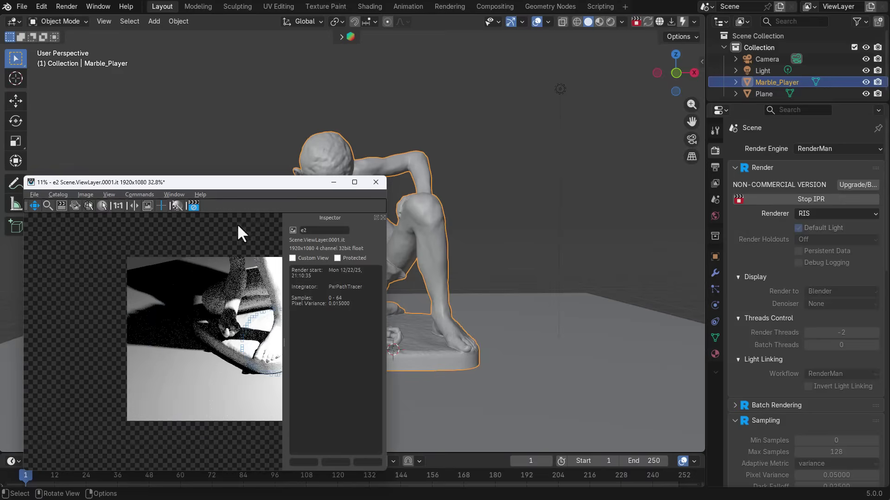
left_click_drag(237, 183, 695, 32)
Look through the scene camera and frame the whole statue in it for the interactive render.
left_click(227, 161)
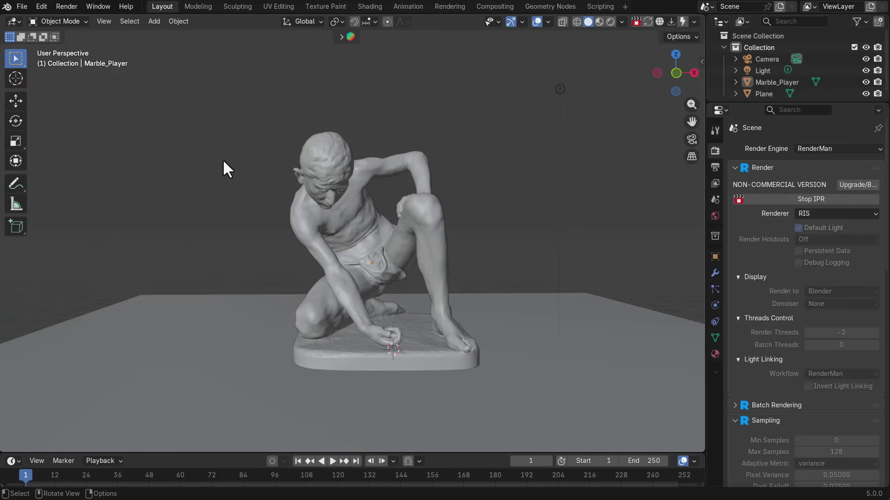
key("KP_0")
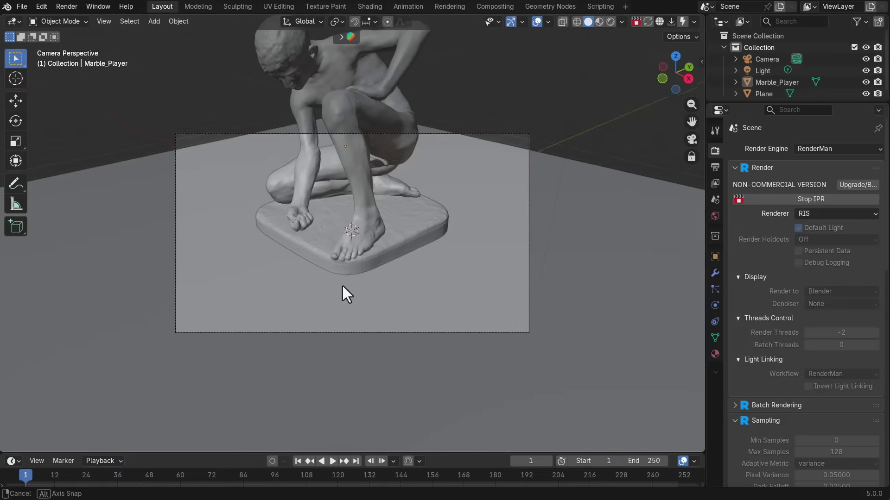
middle_click_drag(347, 286, 375, 325)
scroll(366, 288, "down", 3)
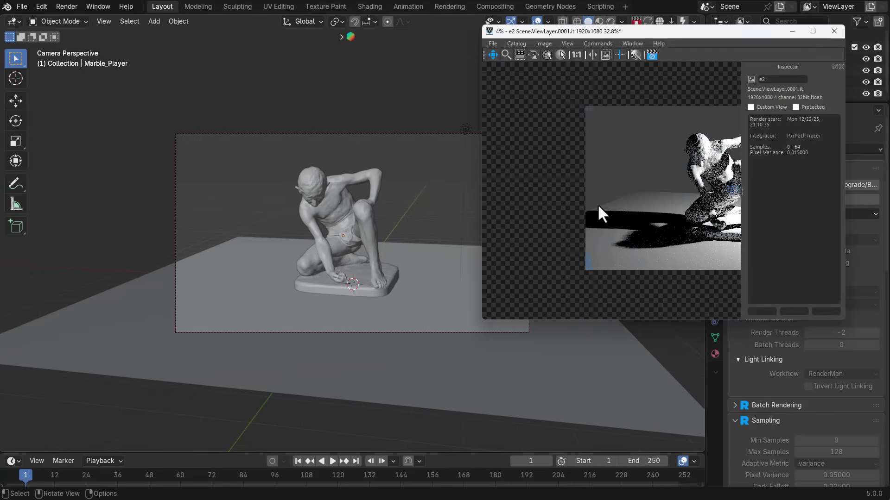
scroll(623, 199, "down", 2)
scroll(665, 193, "up", 1)
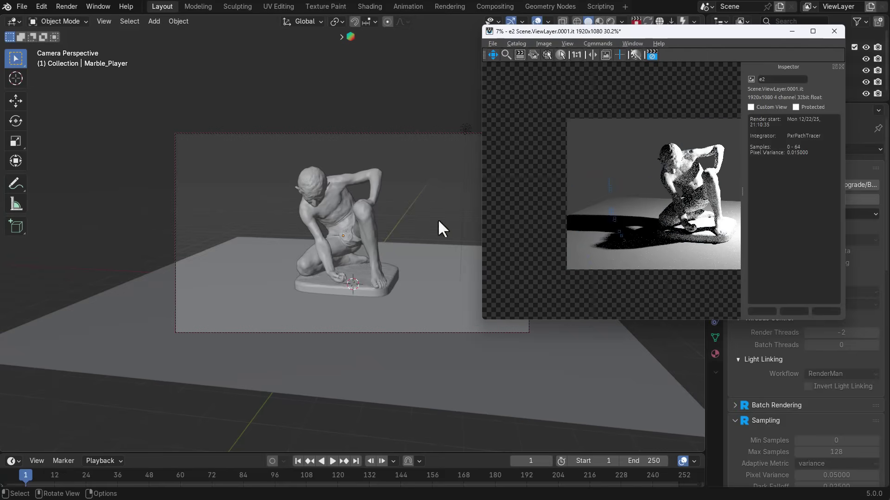
Reframe the camera on the statue from another angle, then close the it render window and discard its session.
middle_click_drag(383, 220, 386, 269)
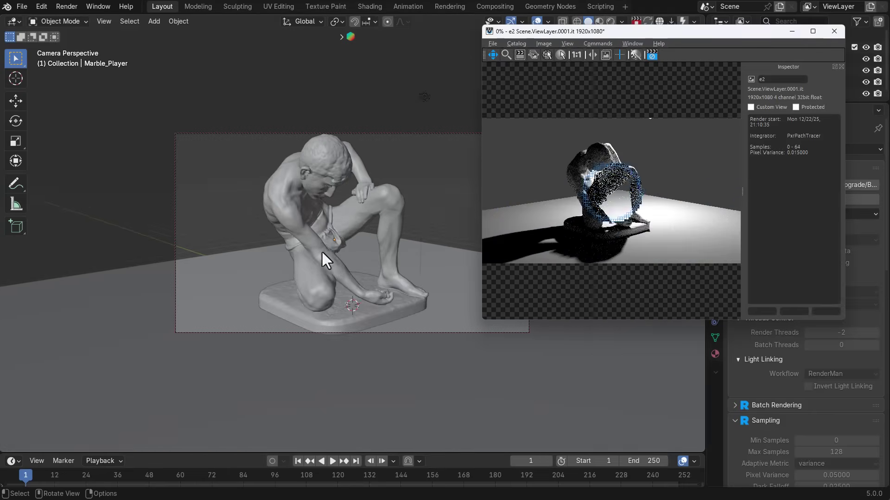
scroll(321, 237, "down", 5)
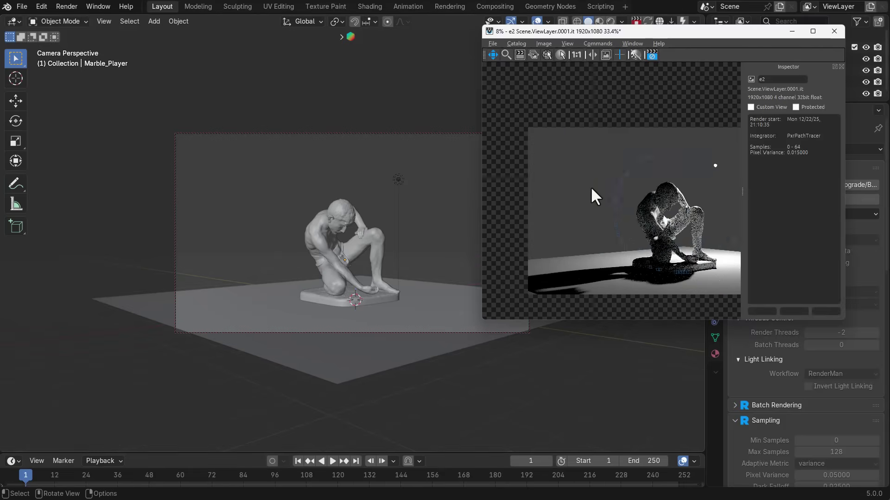
scroll(593, 195, "down", 3)
scroll(593, 196, "up", 2)
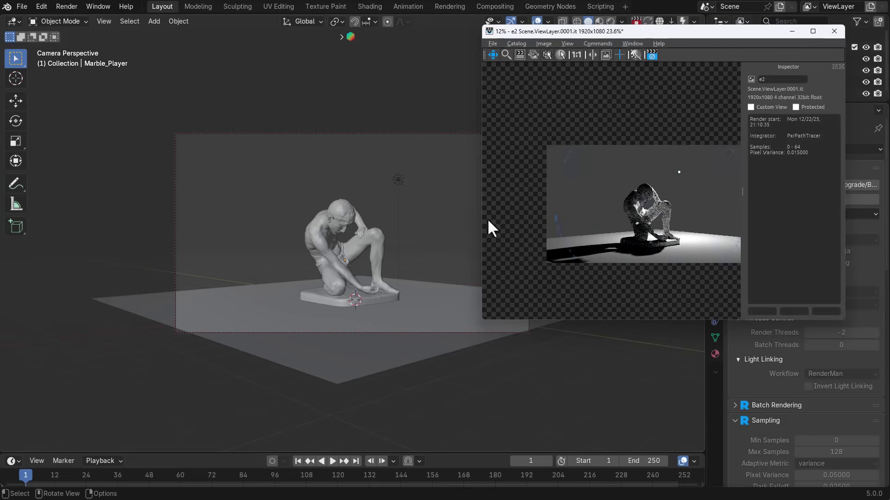
left_click(834, 31)
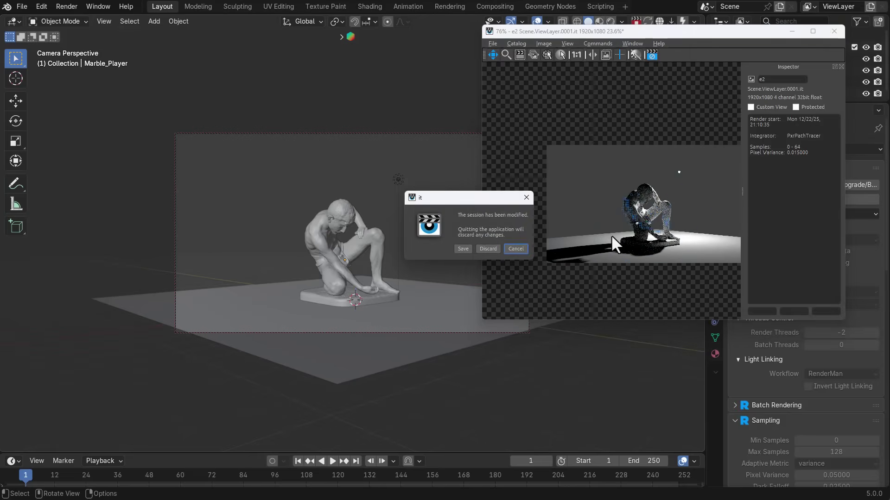
left_click(486, 249)
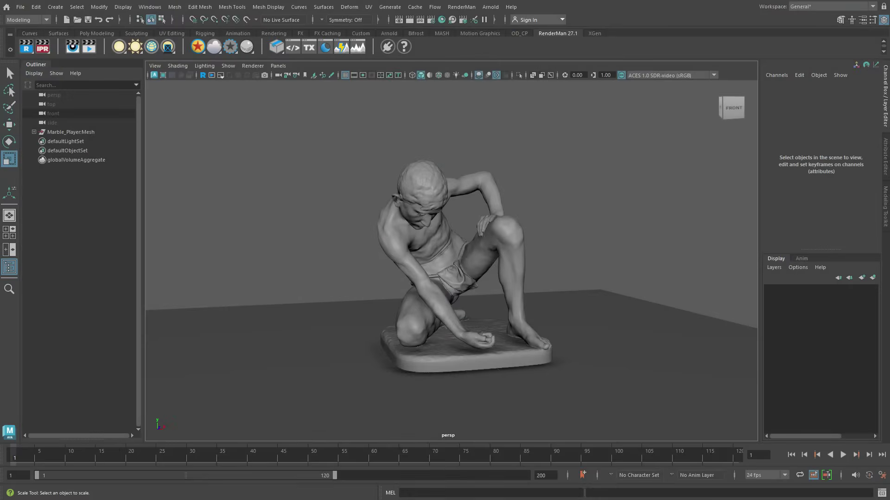
Switch to Maya, set the viewport renderer to RenderMan and view the rendered statue from a higher angle.
left_click(509, 232)
left_click(621, 218)
left_click(258, 65)
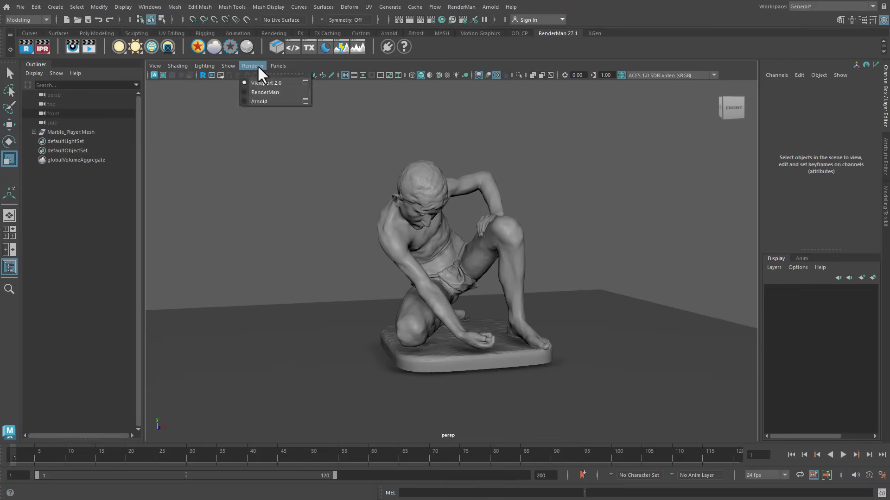
left_click(246, 92)
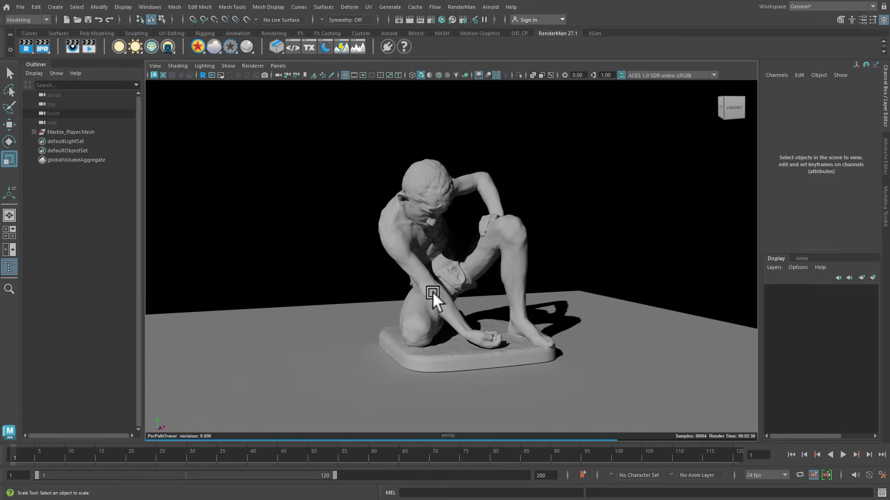
left_click_drag(552, 301, 544, 326, "alt")
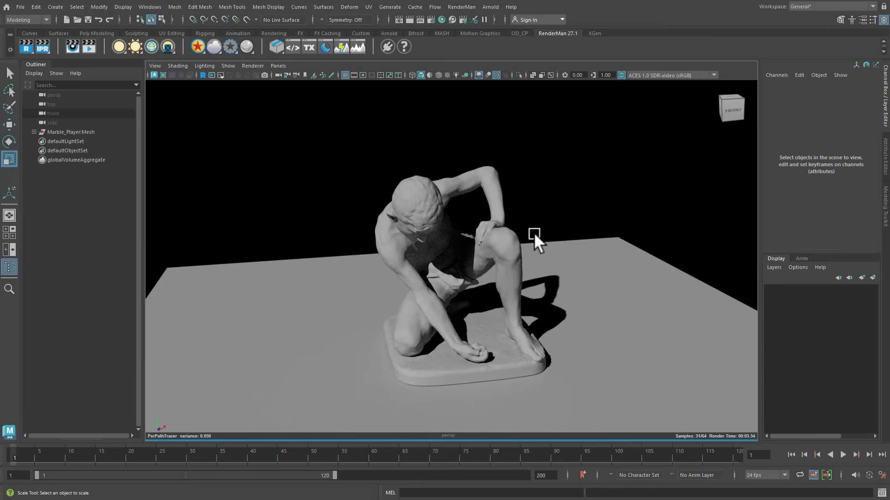
Set the RenderMan renderer to XPU in the render settings and move the settings window clear of the statue.
left_click(462, 7)
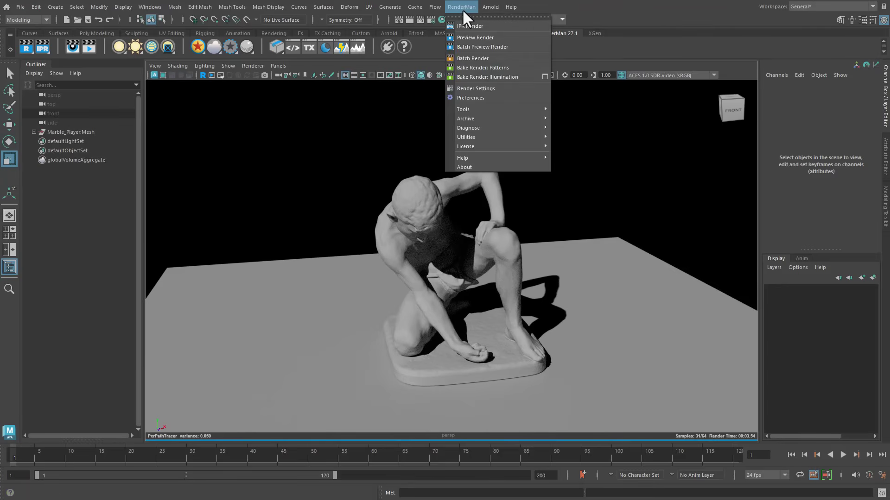
left_click(477, 88)
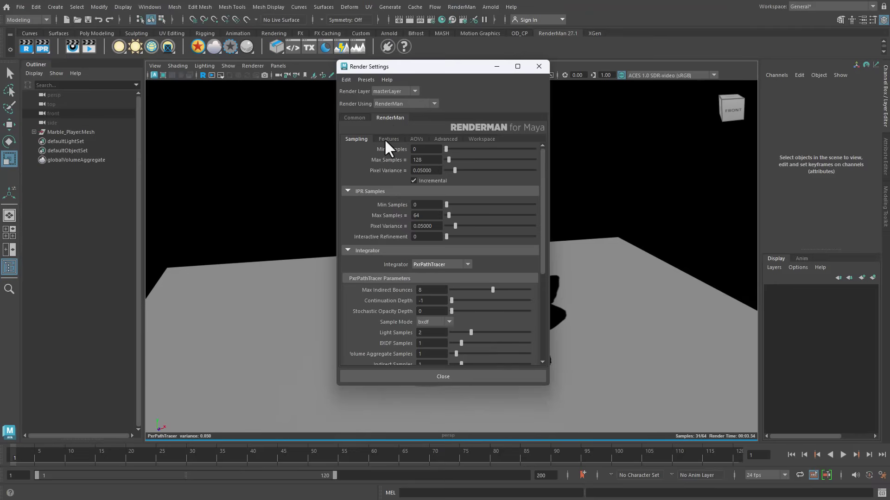
left_click(385, 145)
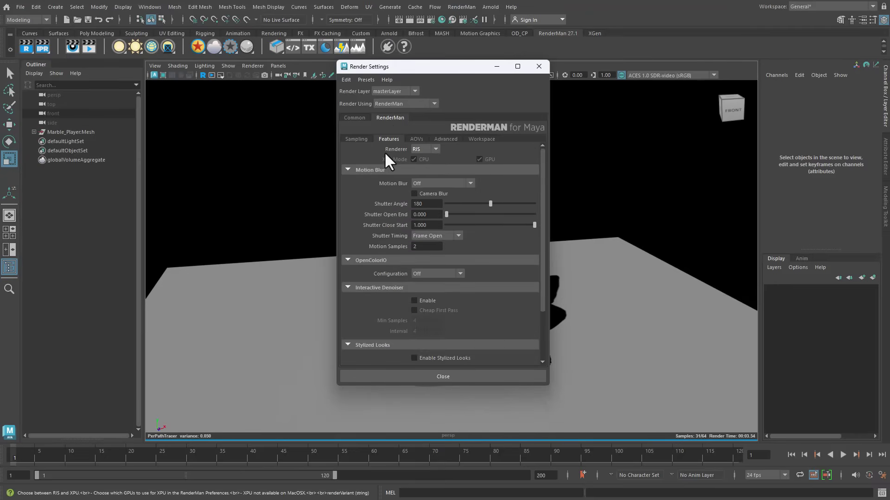
left_click(431, 149)
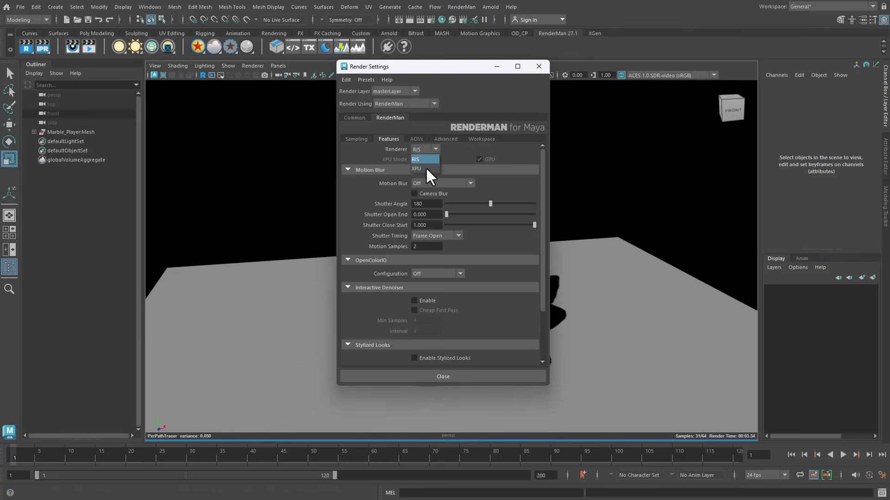
left_click(420, 168)
left_click_drag(422, 72, 674, 63)
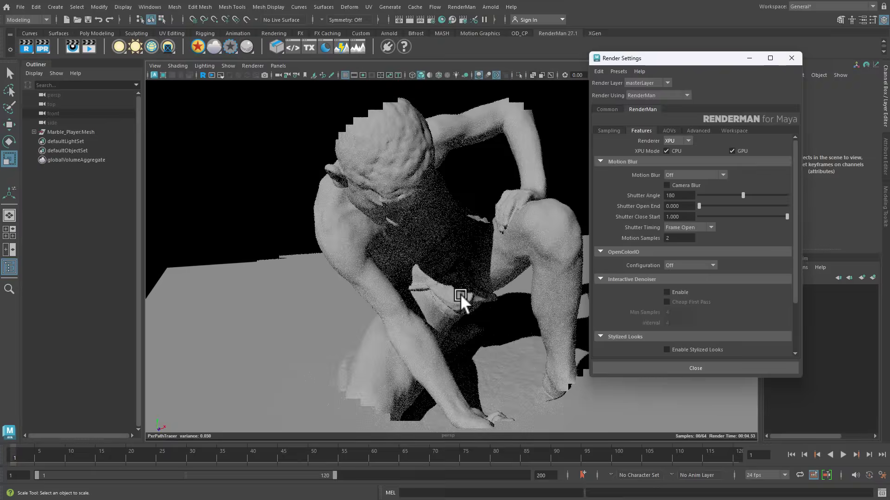
Test the XPU viewport render at different distances and enable the Interactive Denoiser.
scroll(460, 294, "up", 3)
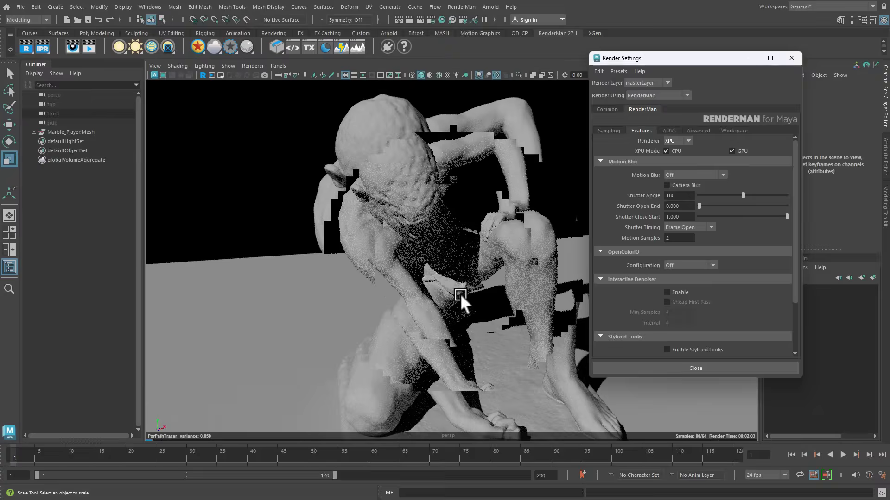
scroll(460, 293, "down", 4)
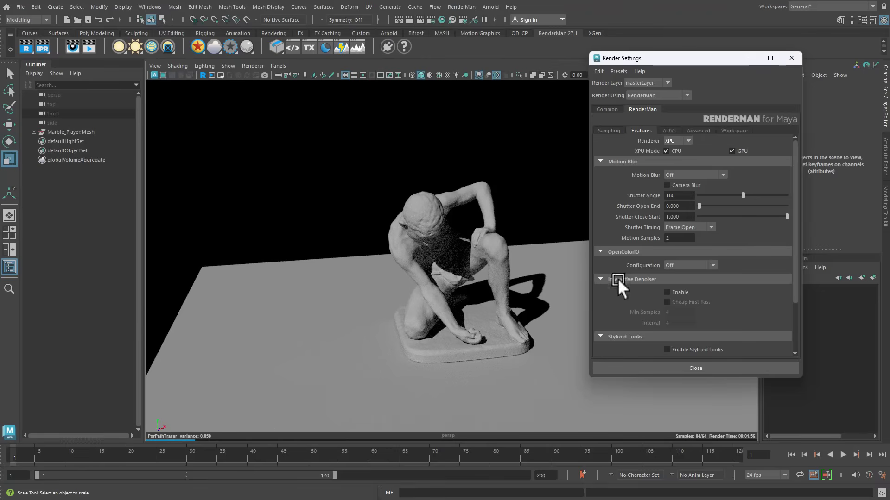
left_click(677, 292)
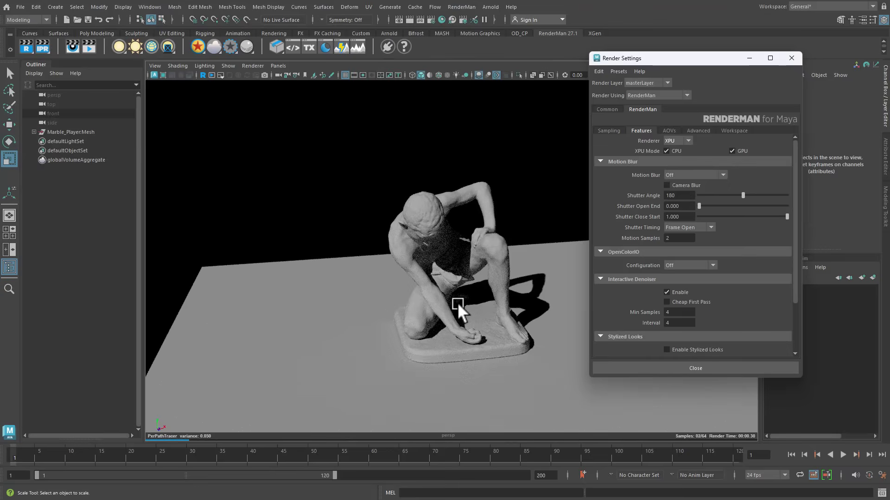
left_click_drag(458, 301, 475, 297, "alt")
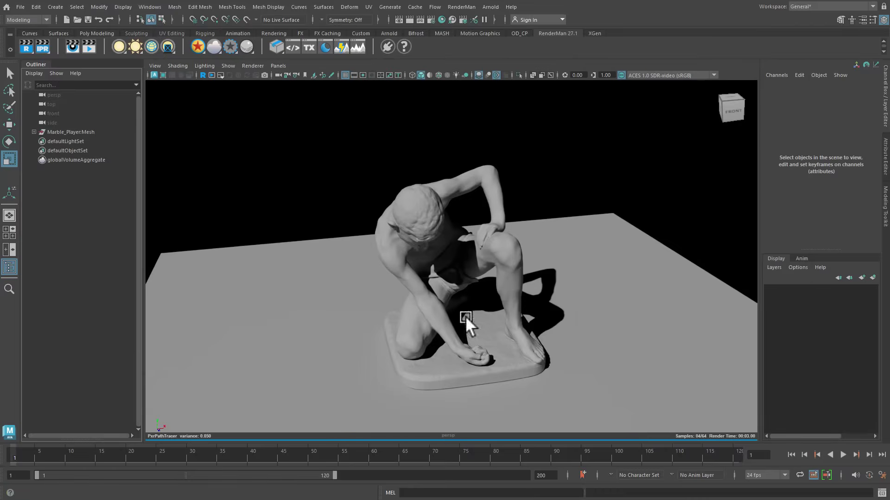
Add a PxrRectLight in front of the statue, scaled to about 8.07, and add a PxrCylinderLight.
left_click(116, 45)
left_click(149, 59)
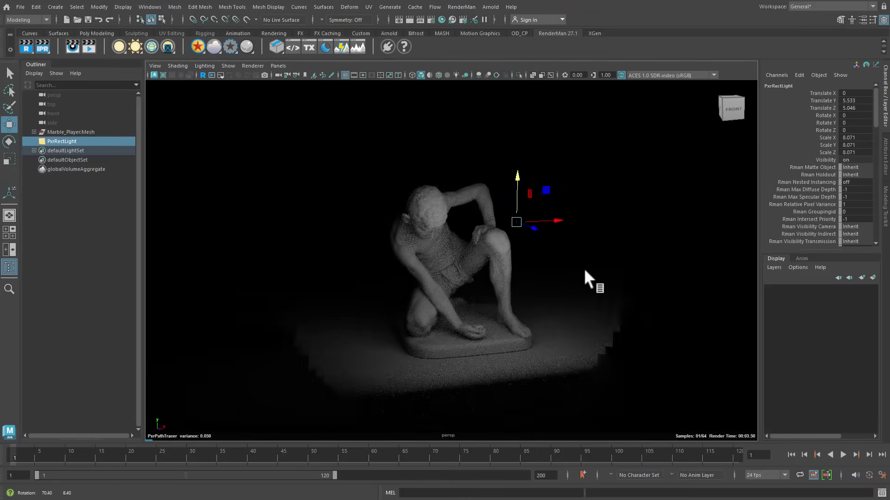
left_click(120, 46)
left_click(148, 99)
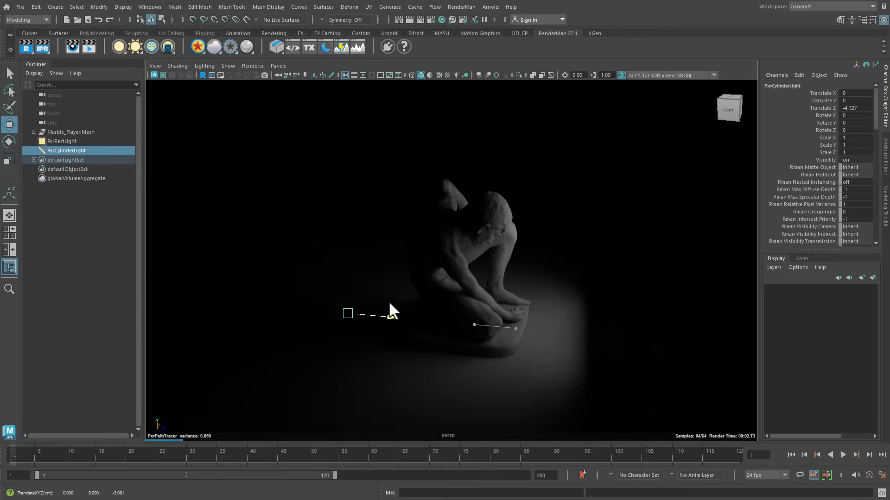
Place the cylinder light above and behind the statue at about Y 8.15, Z -6.03, tilted about -22° in X and scaled to about 11.34 × 4.98 × 0.26.
mouse_move(389, 312)
left_mouse_down()
mouse_move(423, 269)
mouse_move(385, 323)
mouse_move(384, 316)
left_mouse_up()
key("w")
middle_click_drag(385, 316, 382, 149)
left_click_drag(381, 149, 241, 259, "alt")
left_click(9, 141)
left_click_drag(473, 218, 430, 253)
left_click(9, 125)
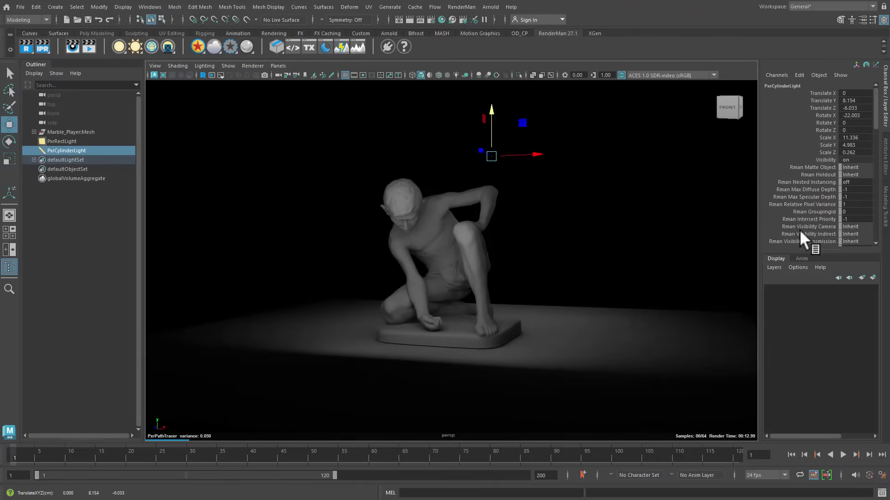
Set the cylinder light to intensity 2 with temperature enabled at 26162, and open the Preset Browser with the PxrRectLight selected.
scroll(821, 209, "down", 6)
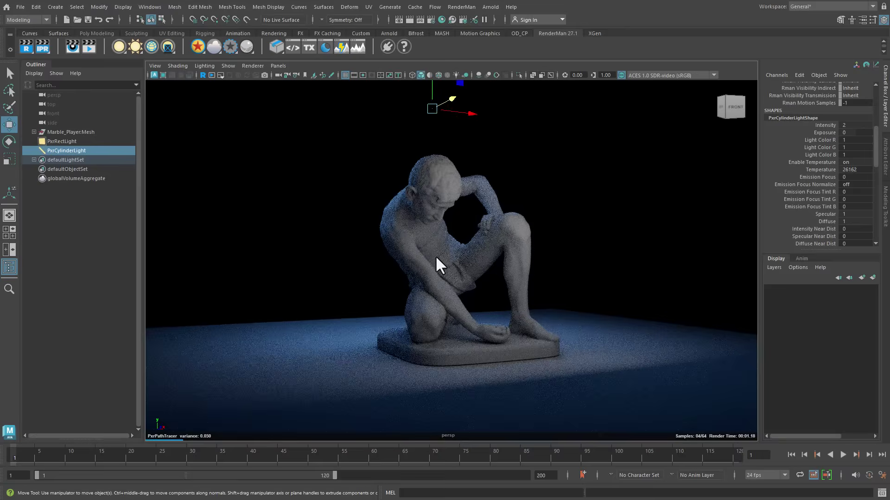
left_click(63, 142)
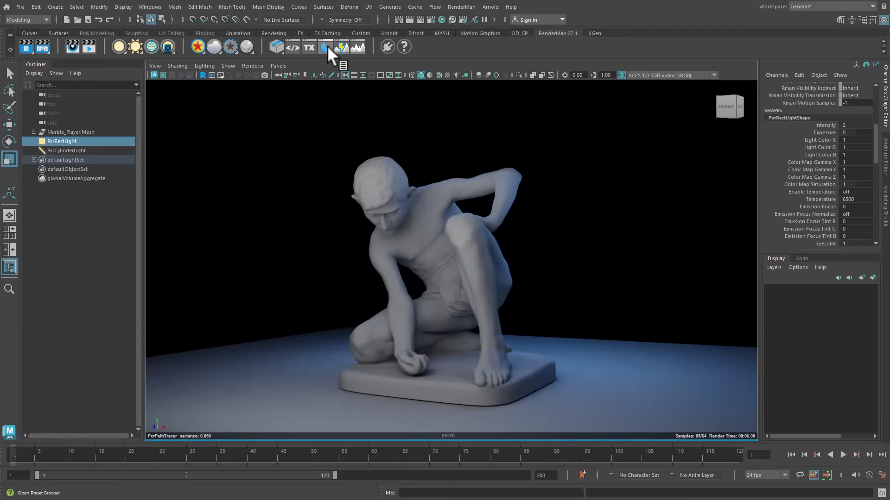
left_click(327, 45)
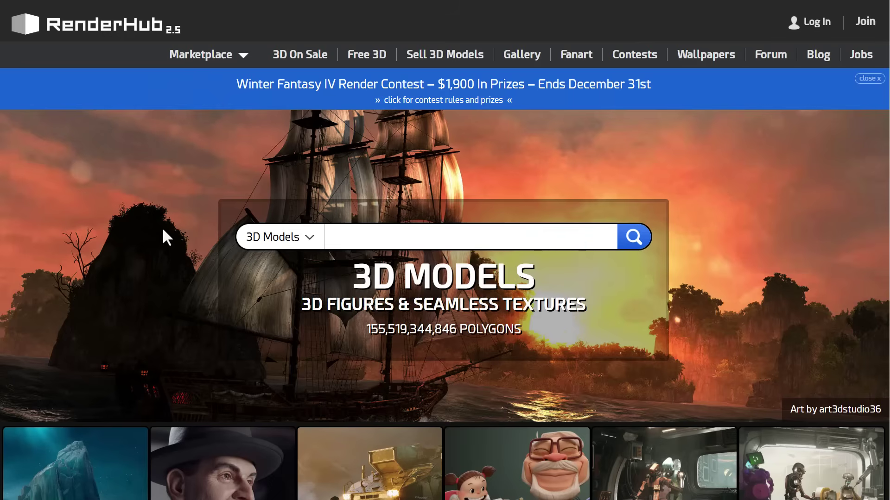
Switch to the RenderHub website and browse its home page gallery and the discounted 3D models on sale.
scroll(151, 303, "down", 15)
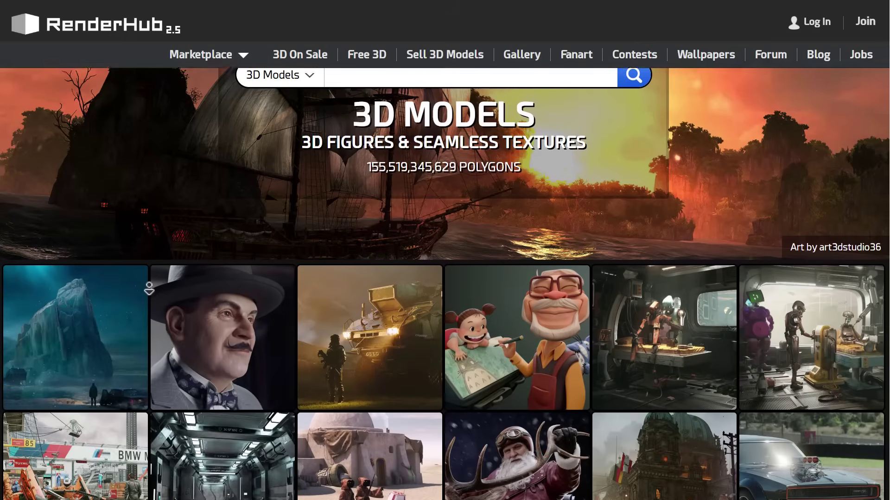
scroll(149, 306, "down", 14)
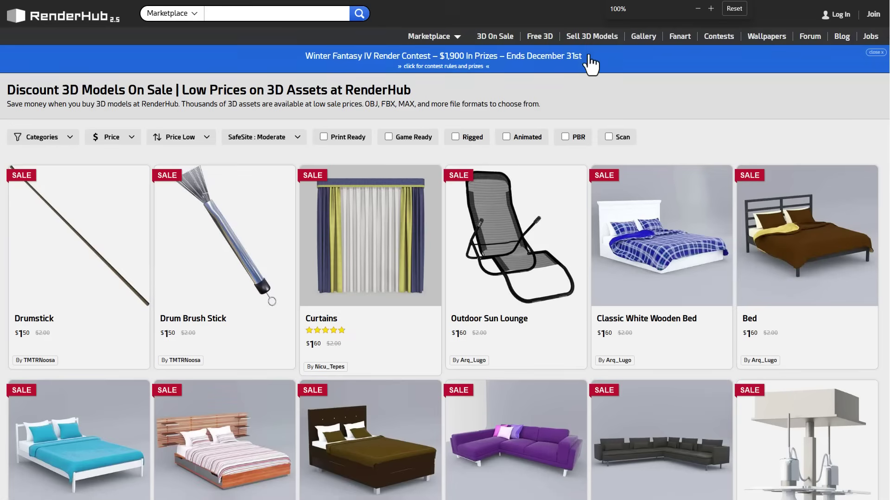
scroll(648, 136, "down", 12)
scroll(640, 143, "down", 20)
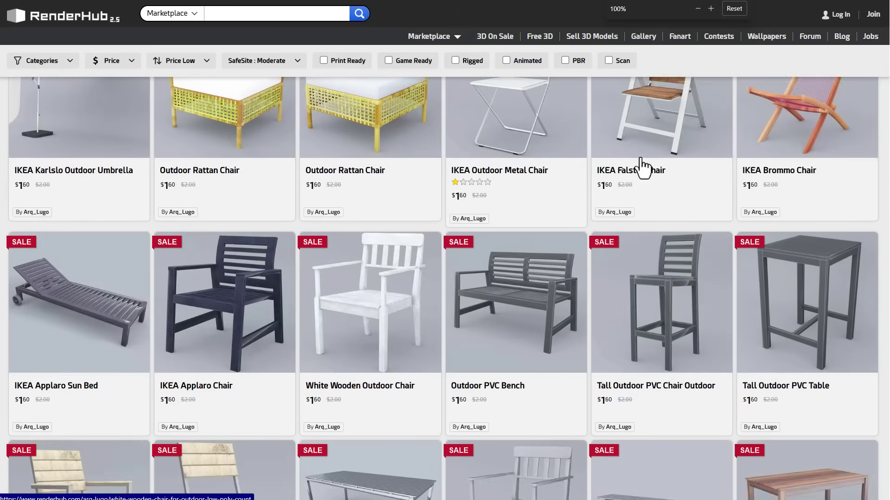
scroll(658, 165, "down", 5)
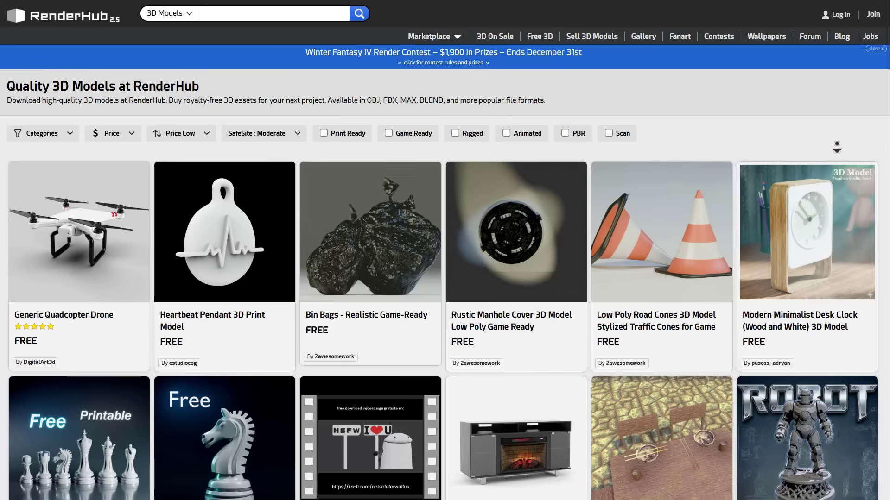
Browse RenderHub's free 3D models, sorted by lowest price.
scroll(836, 147, "down", 2)
scroll(837, 147, "down", 8)
scroll(836, 147, "down", 8)
scroll(836, 147, "down", 8)
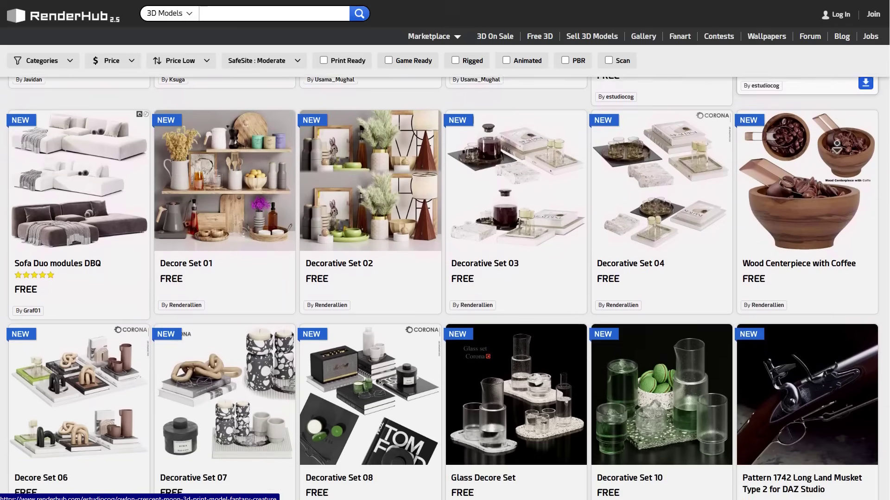
scroll(837, 147, "down", 4)
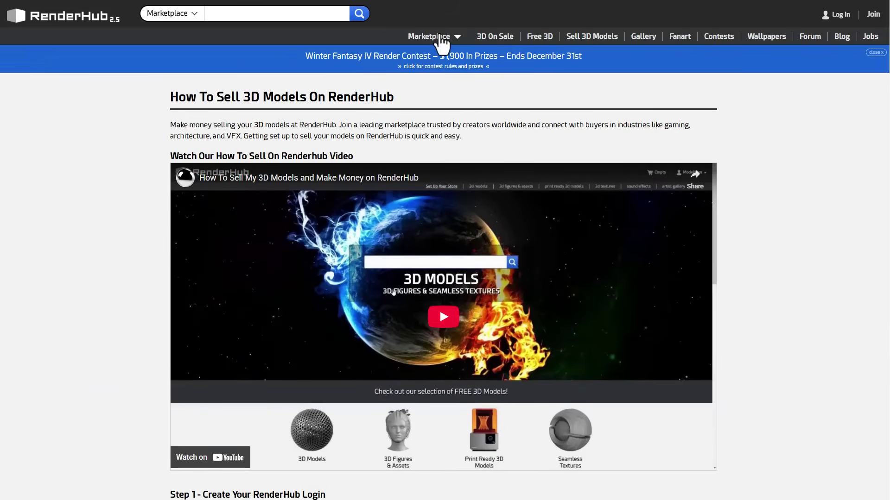
Browse the marketplace's 3D print models, 3D scans, textures and materials.
mouse_move(439, 40)
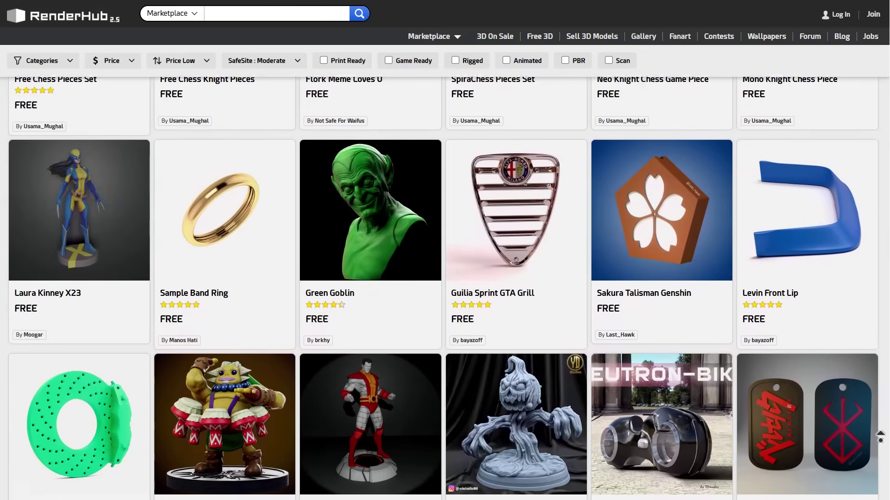
scroll(880, 437, "up", 5)
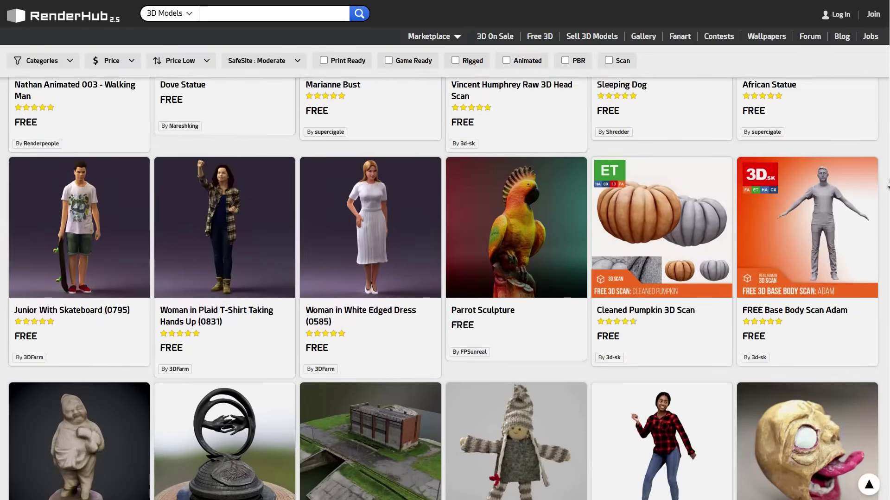
scroll(886, 186, "down", 2)
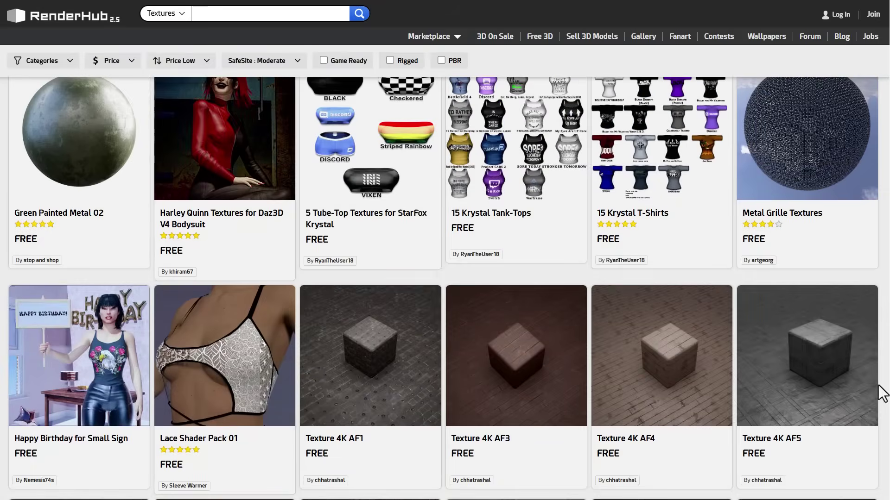
scroll(879, 391, "up", 10)
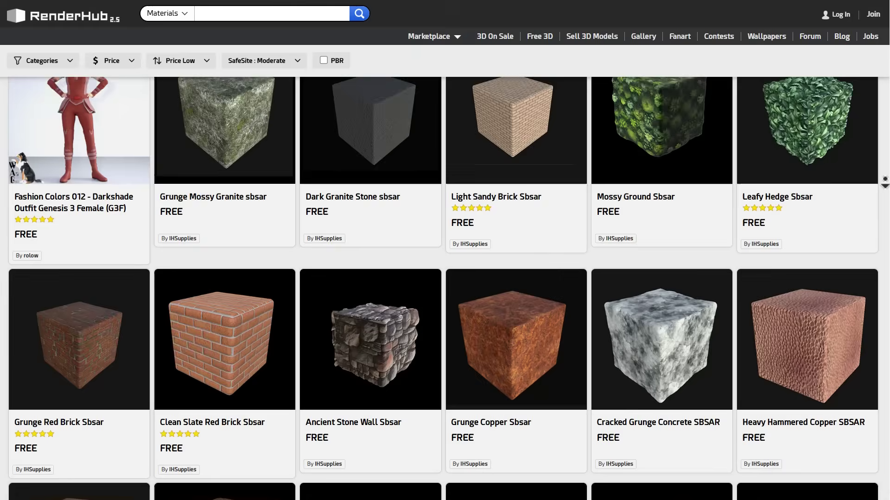
scroll(882, 393, "down", 5)
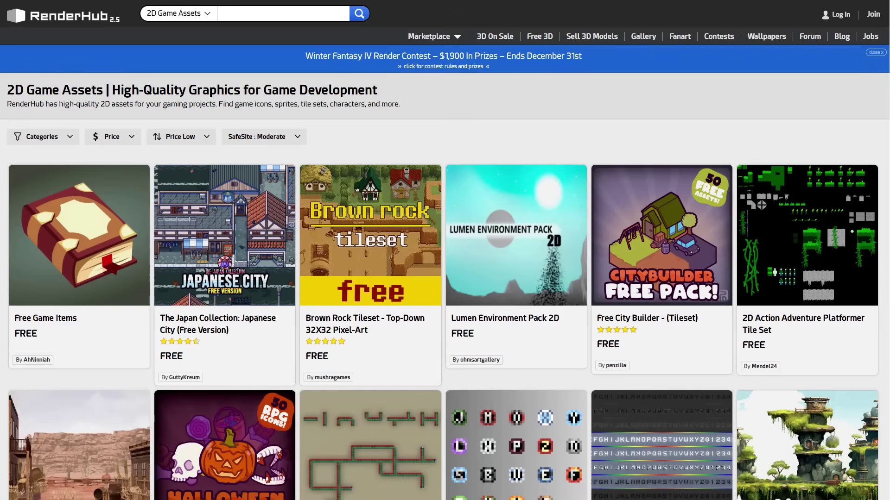
Look through the 2D Game Assets listing and return to its beginning.
scroll(669, 307, "down", 20)
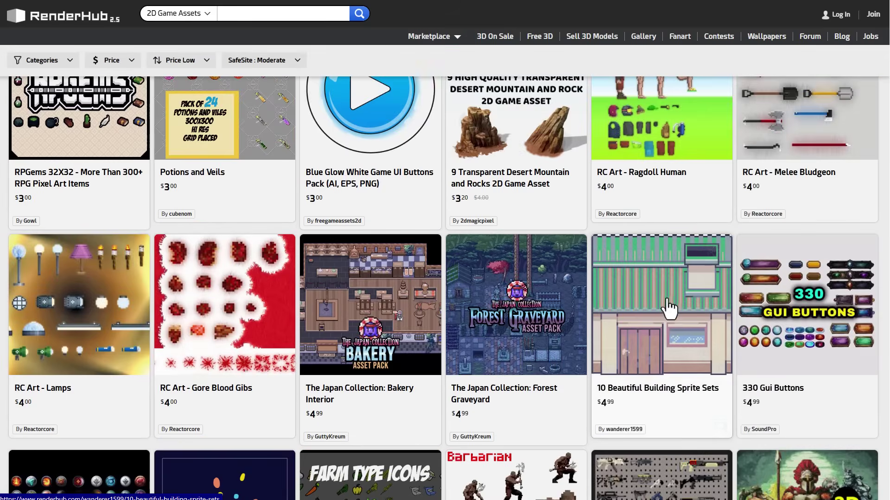
scroll(669, 308, "down", 18)
mouse_move(428, 37)
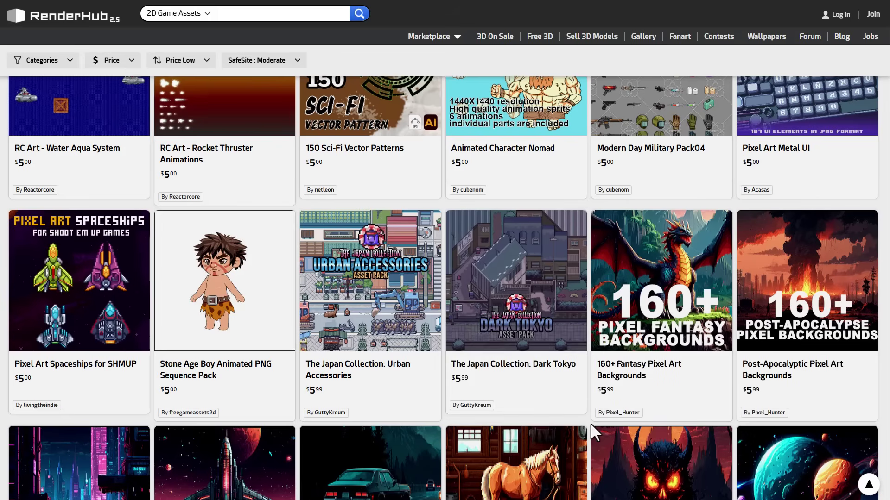
scroll(590, 422, "up", 20)
View the marketplace models compatible with SketchUp, Blender and Maya in turn.
mouse_move(457, 36)
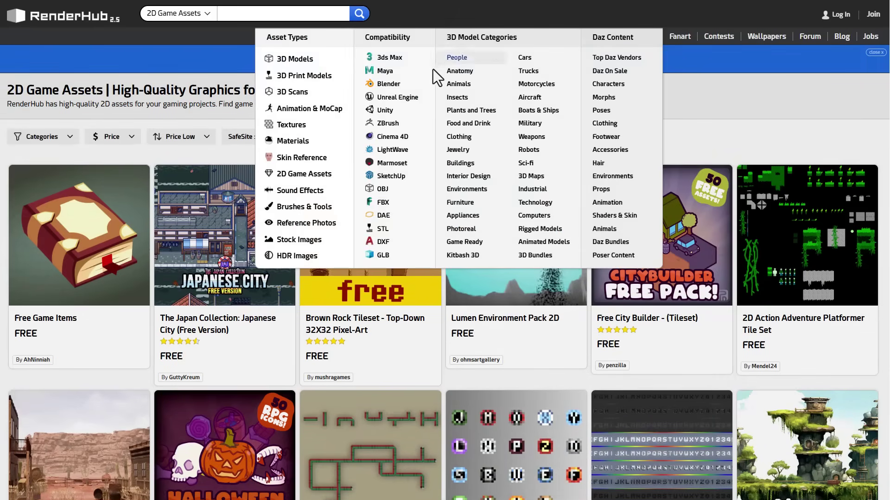
left_click(396, 185)
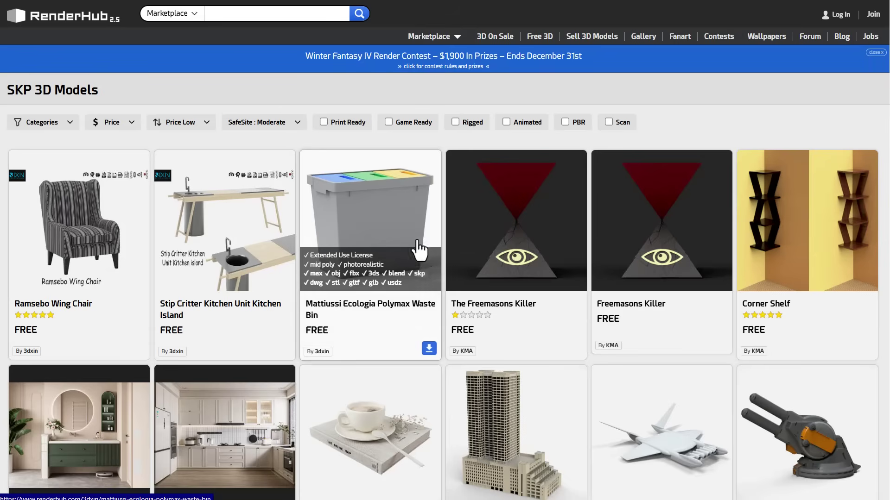
left_click(426, 37)
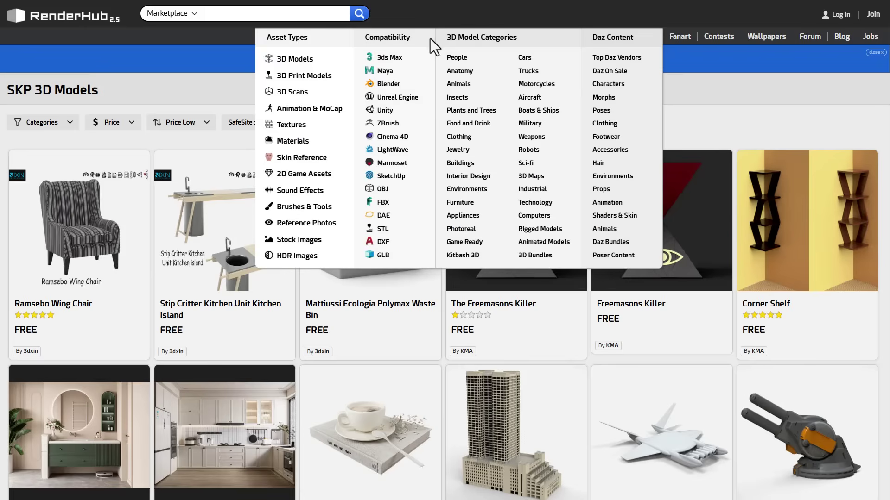
left_click(388, 84)
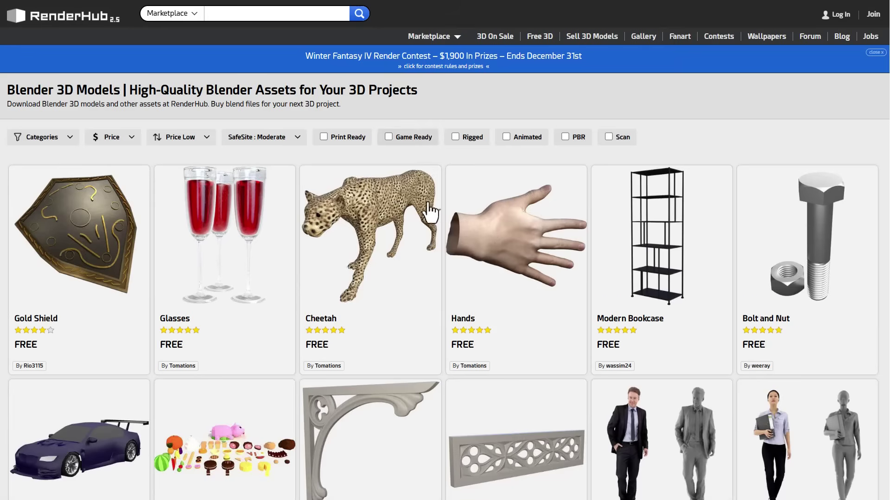
left_click(444, 42)
left_click(385, 70)
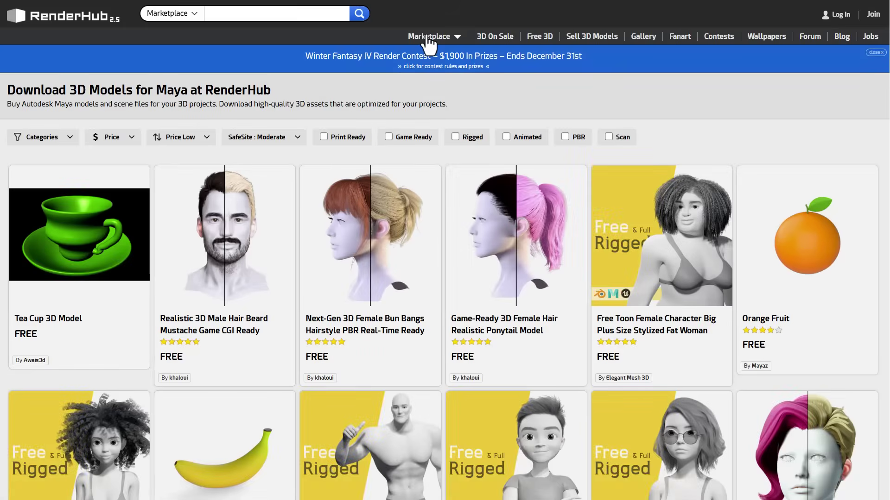
Read the Winter Fantasy IV Render Contest page, including its gallery, dates, prizes and rules, and return to the RenderHub home page.
left_click(475, 58)
scroll(445, 272, "down", 2)
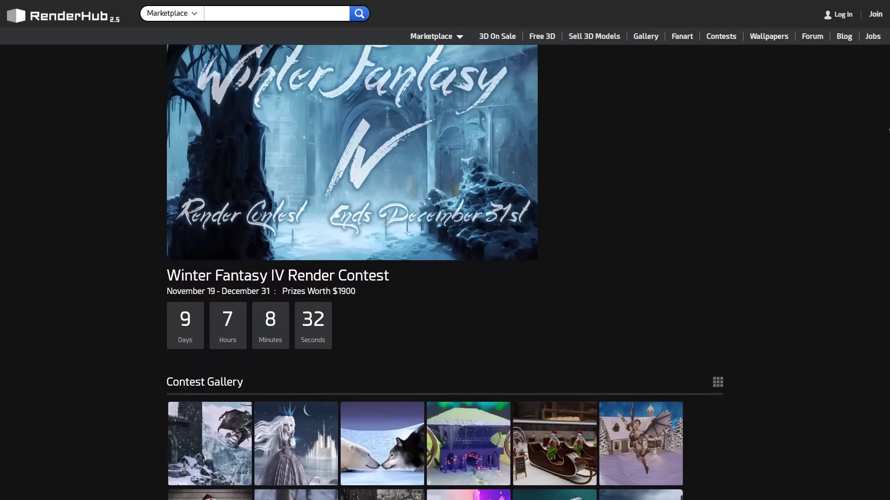
scroll(445, 273, "down", 5)
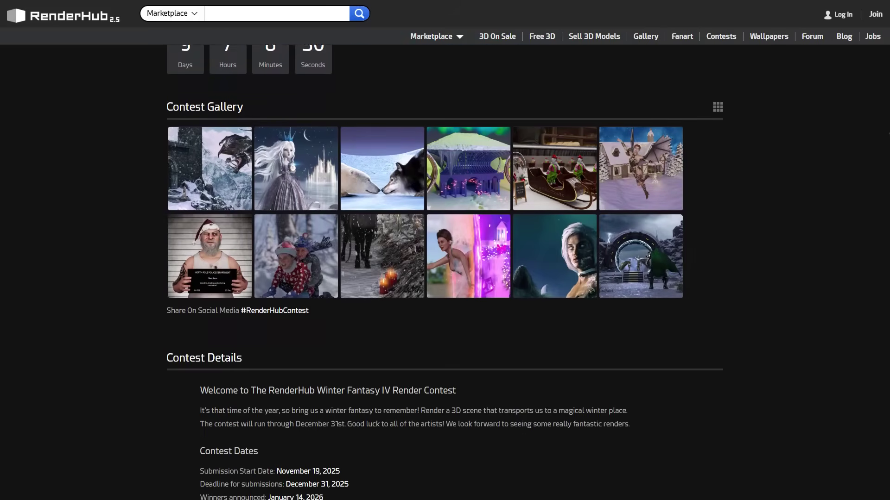
scroll(444, 272, "down", 5)
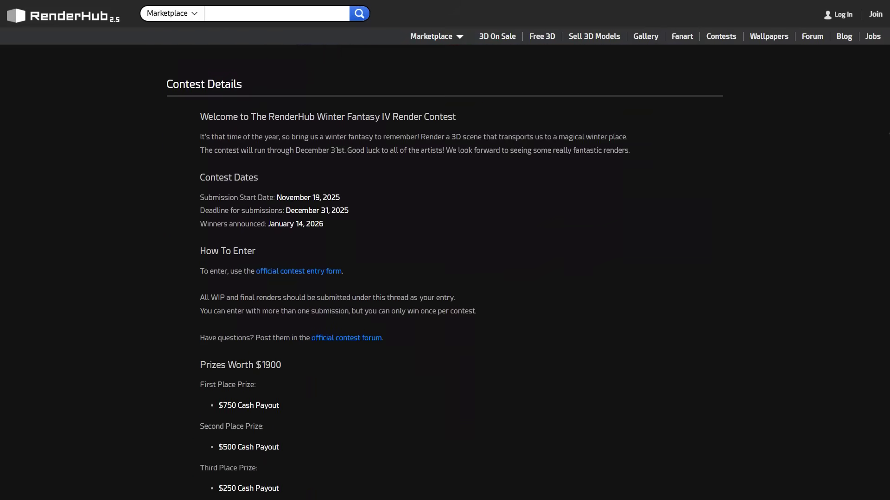
scroll(445, 273, "down", 5)
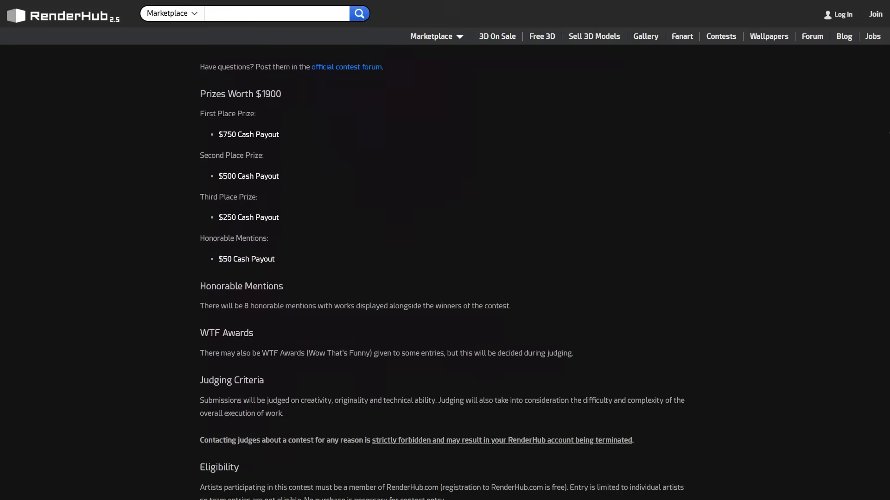
scroll(731, 88, "down", 2)
left_click(73, 17)
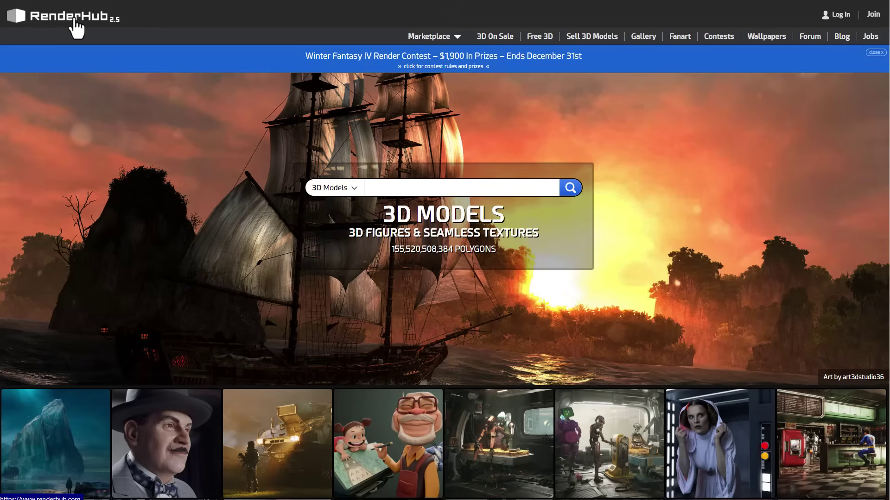